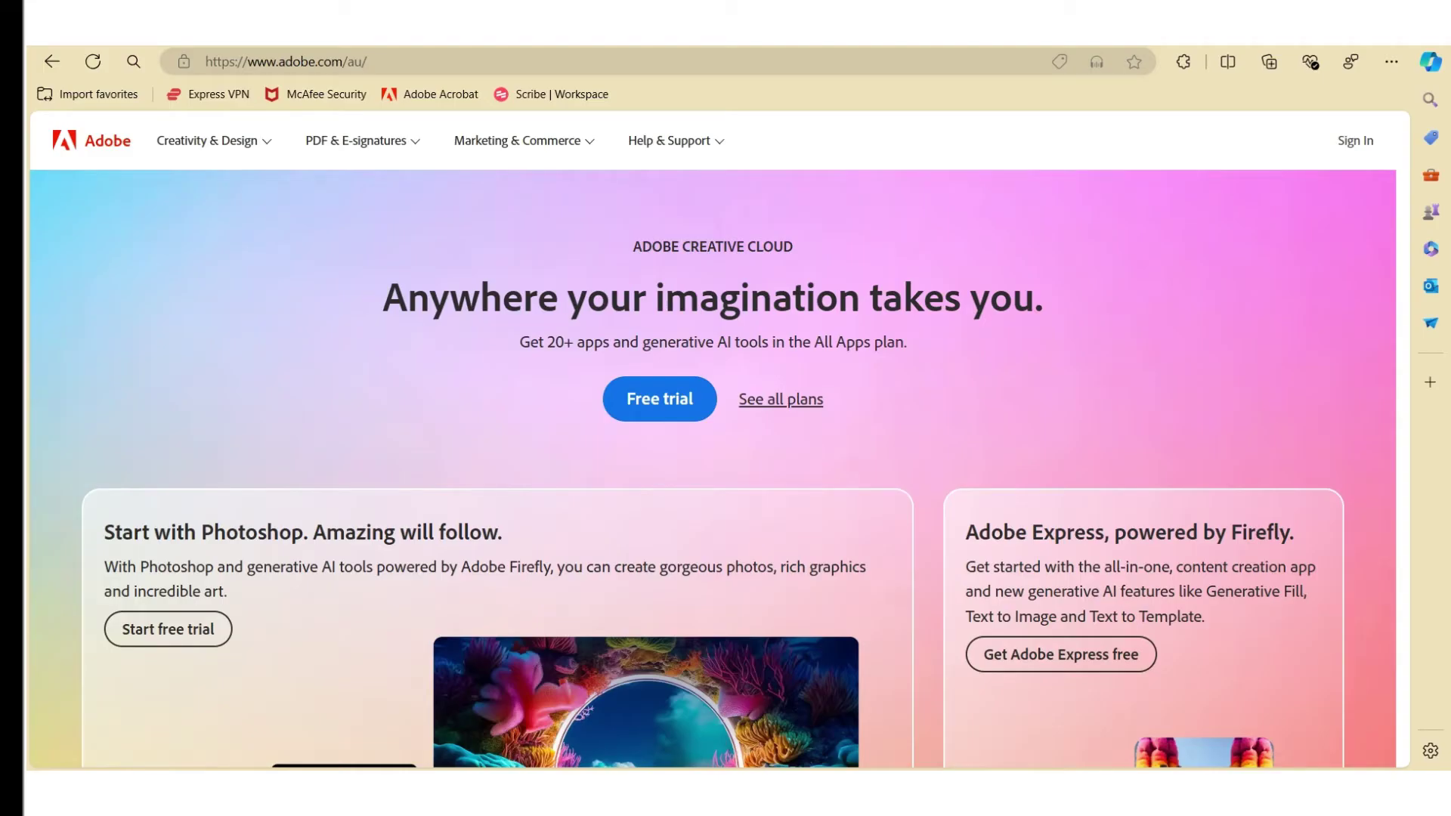
# Open E-signature plans and pricing from the PDF & E-signatures menu, then go to Sign in
pyautogui.click(366, 146)
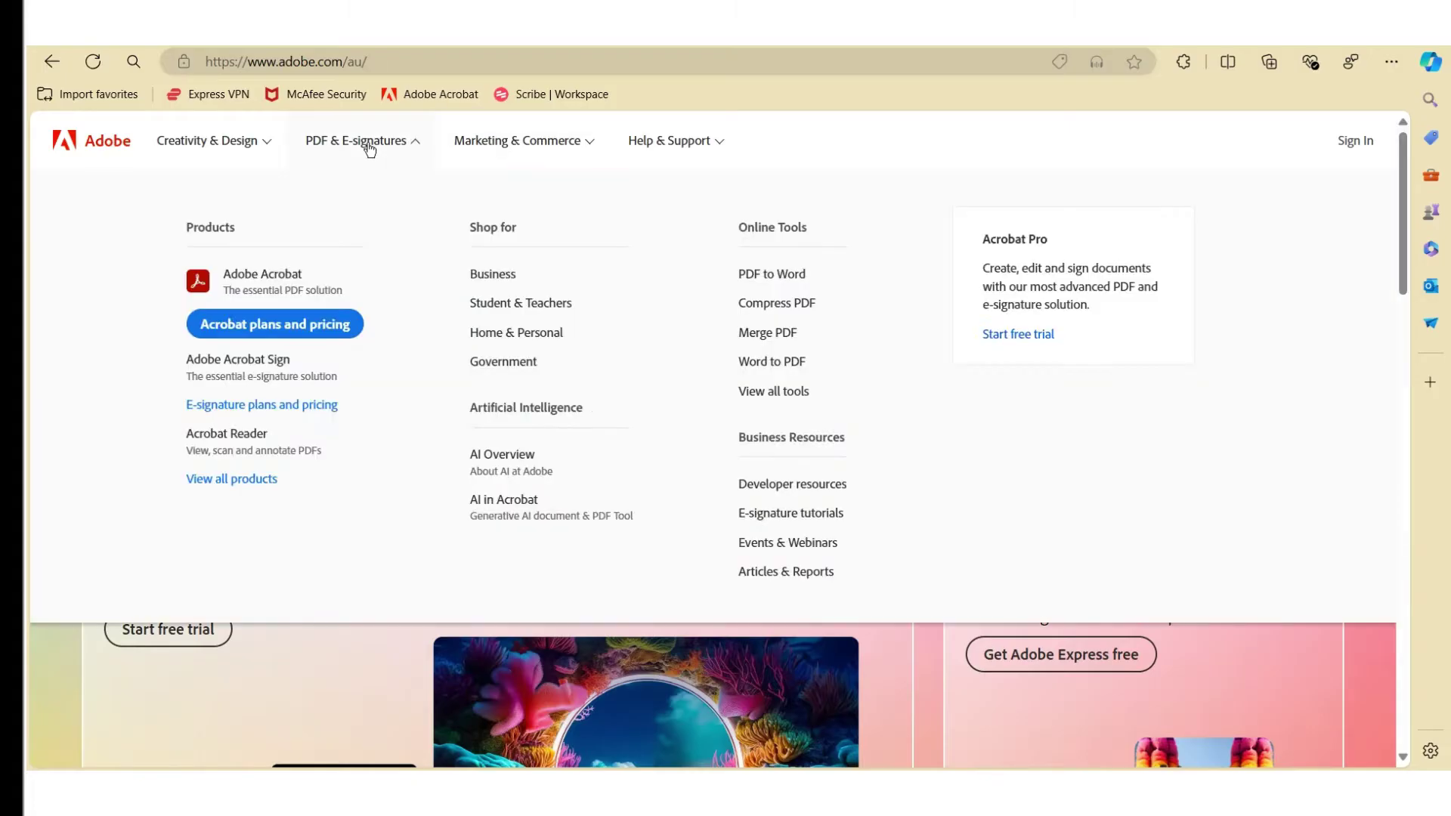
pyautogui.click(255, 405)
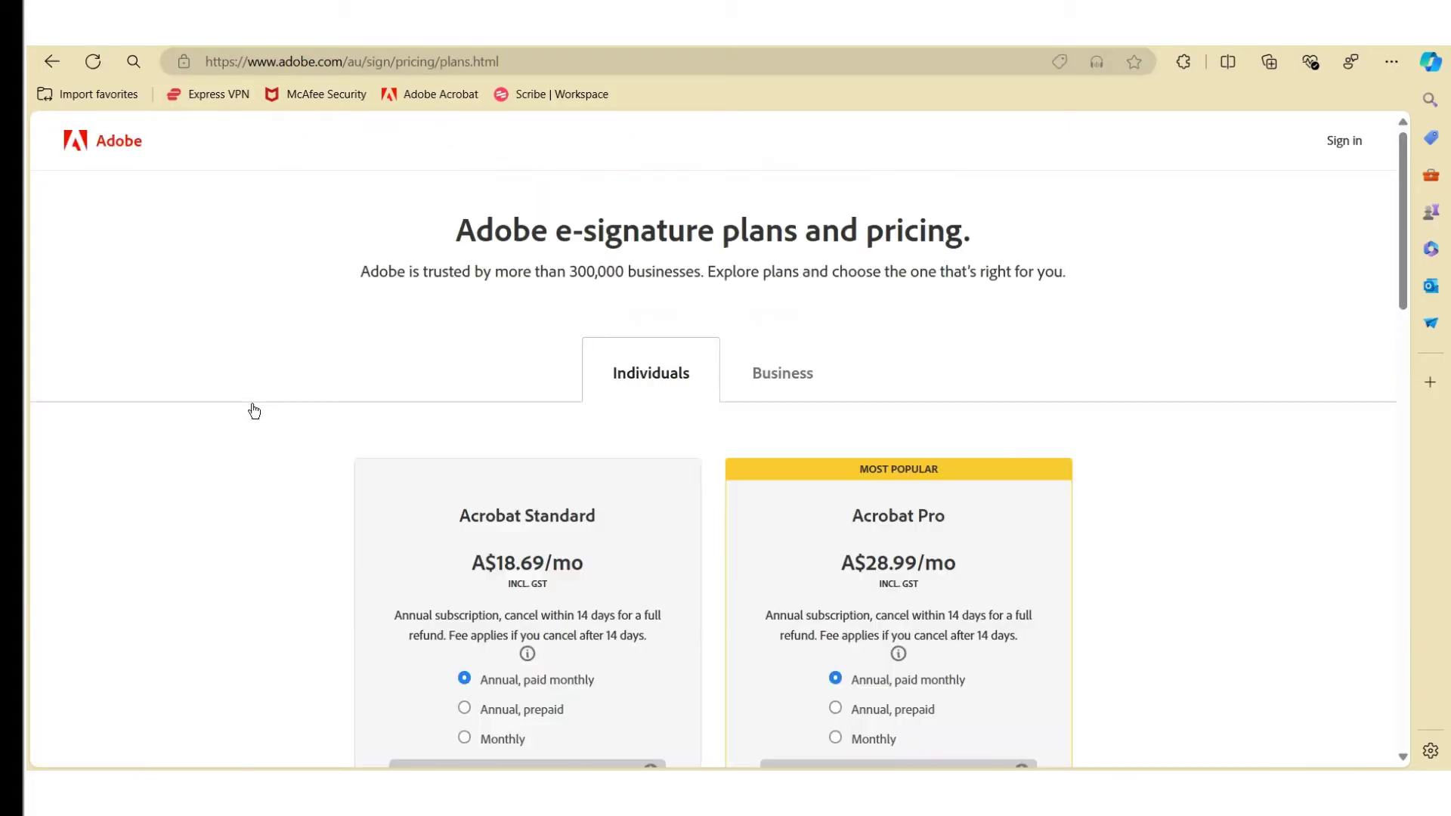
pyautogui.scroll(-6, 635, 454)
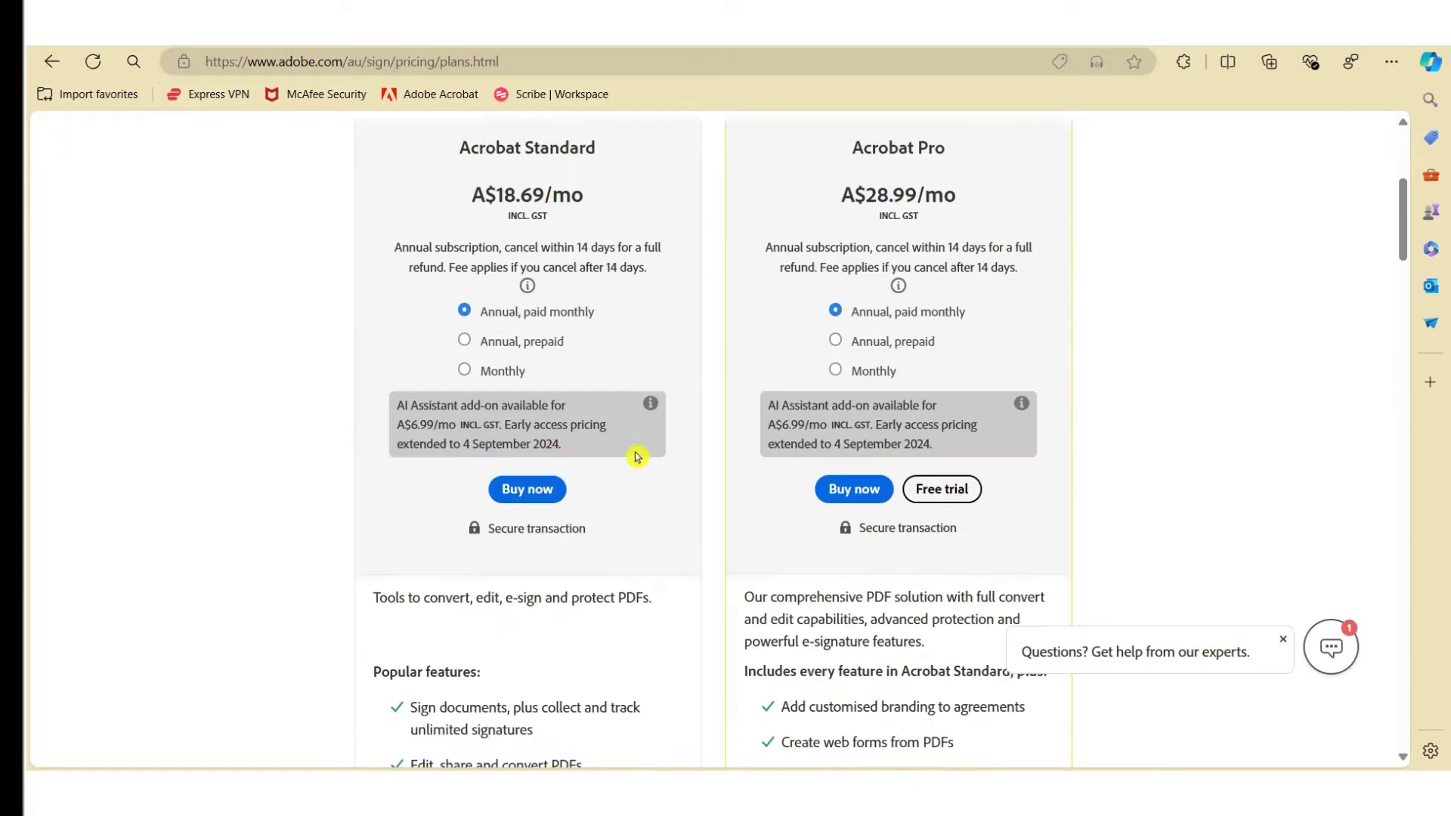
pyautogui.click(940, 393)
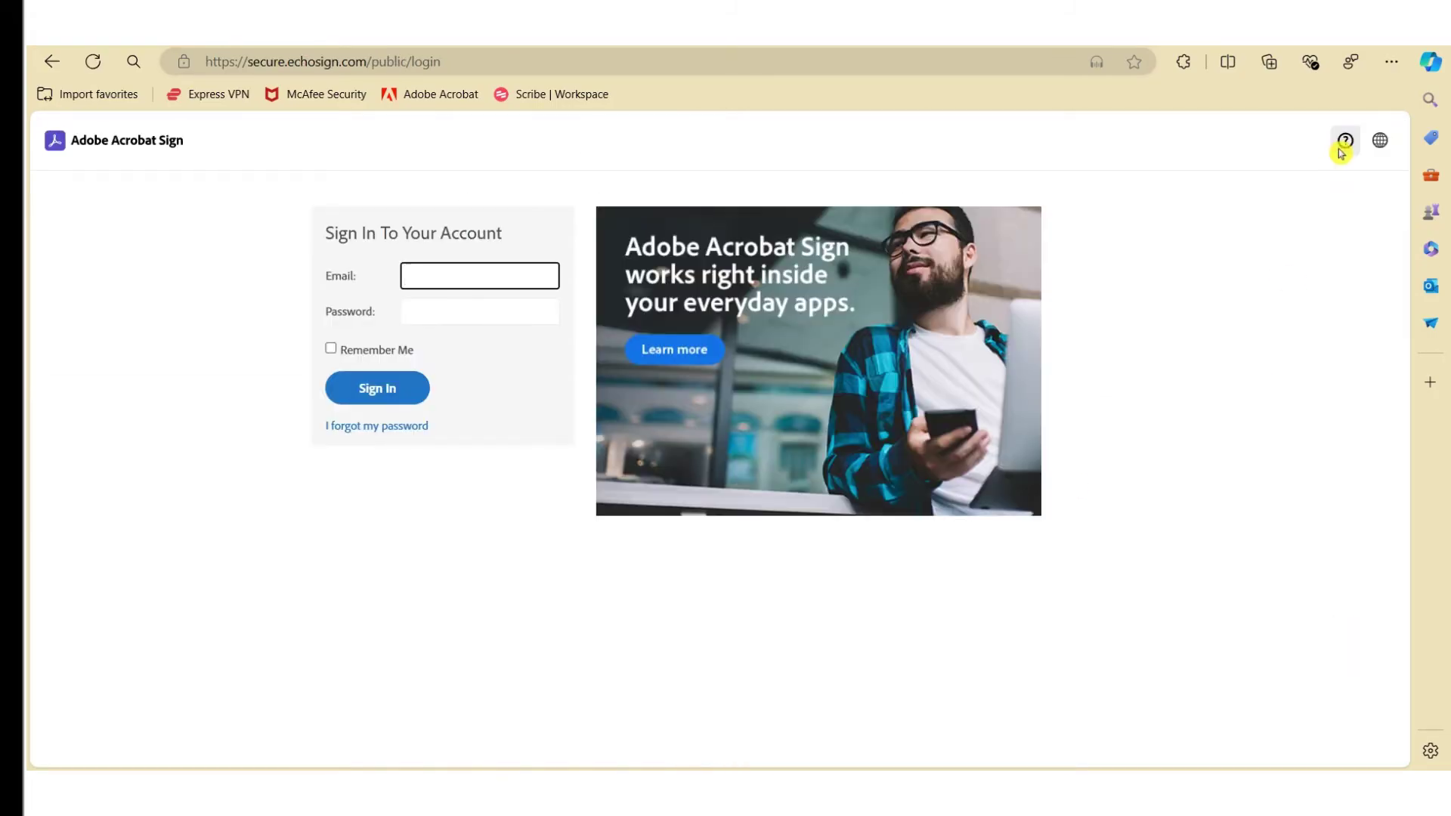
# Sign in to Acrobat Sign using the saved autofill login entry for the account
pyautogui.click(473, 271)
pyautogui.click(541, 376)
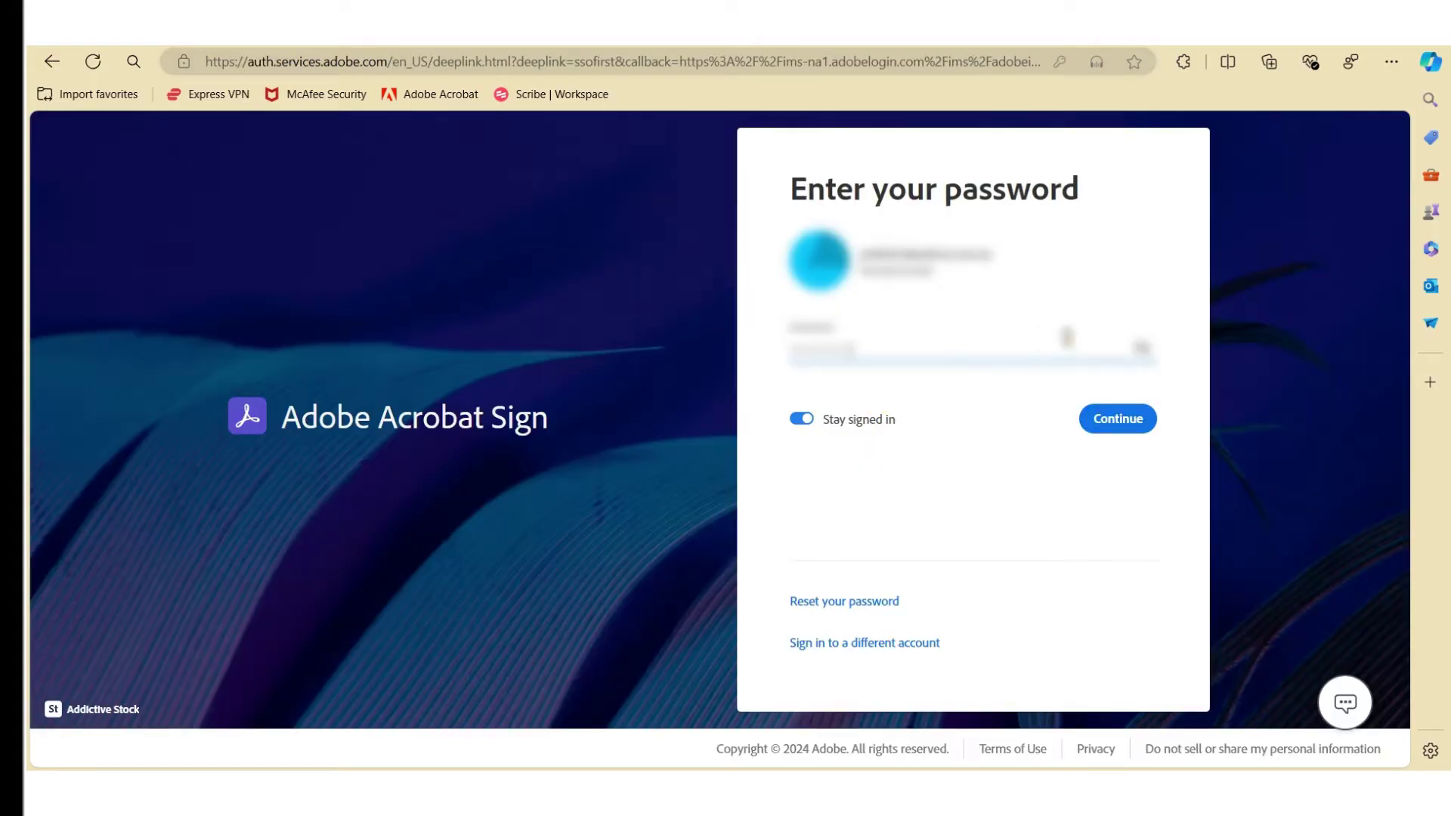
pyautogui.click(1117, 417)
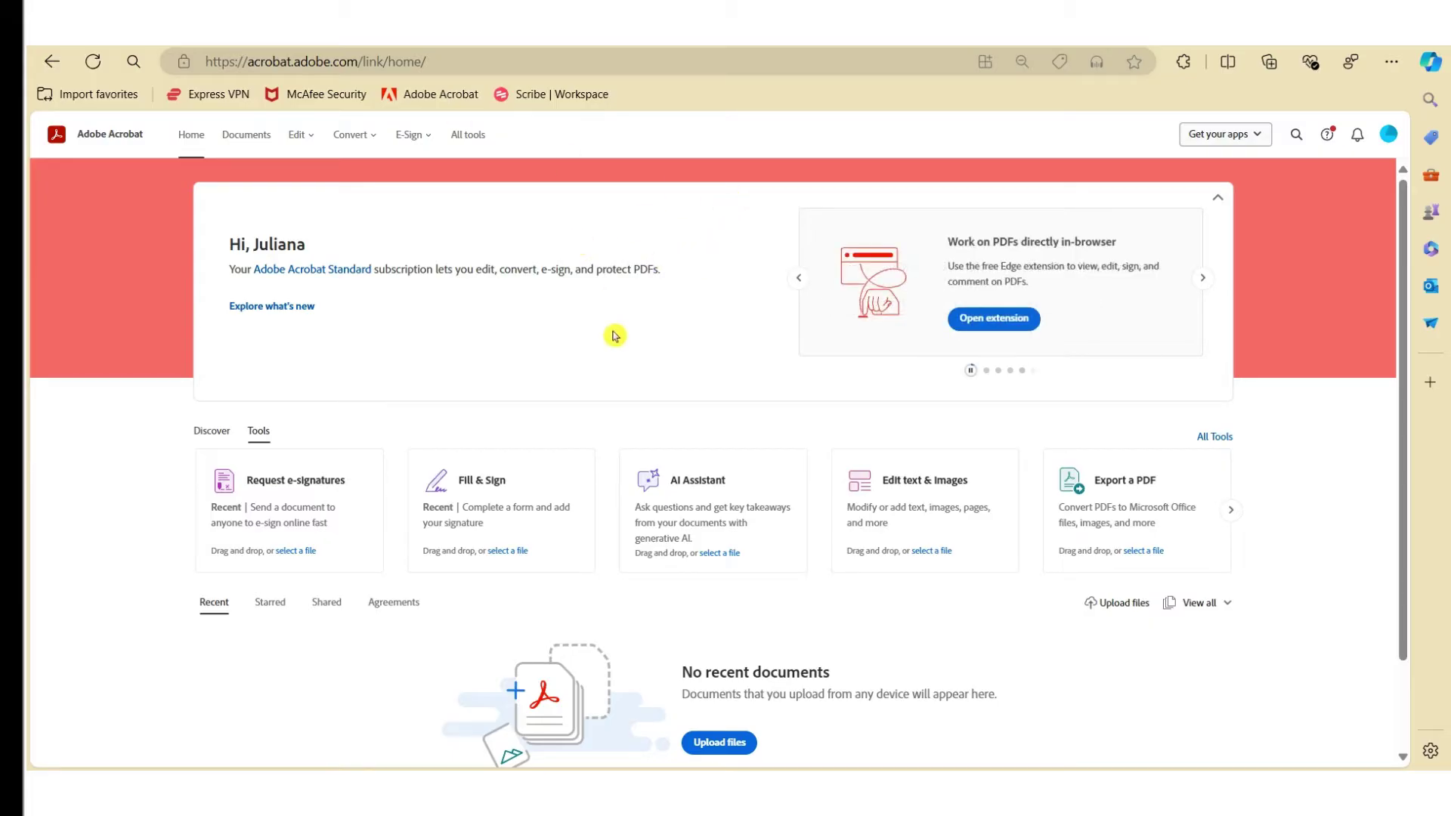
# Start a Request e-signatures task and upload 'Letter of Offer_Forklift Driver.pdf' from the computer
pyautogui.click(300, 486)
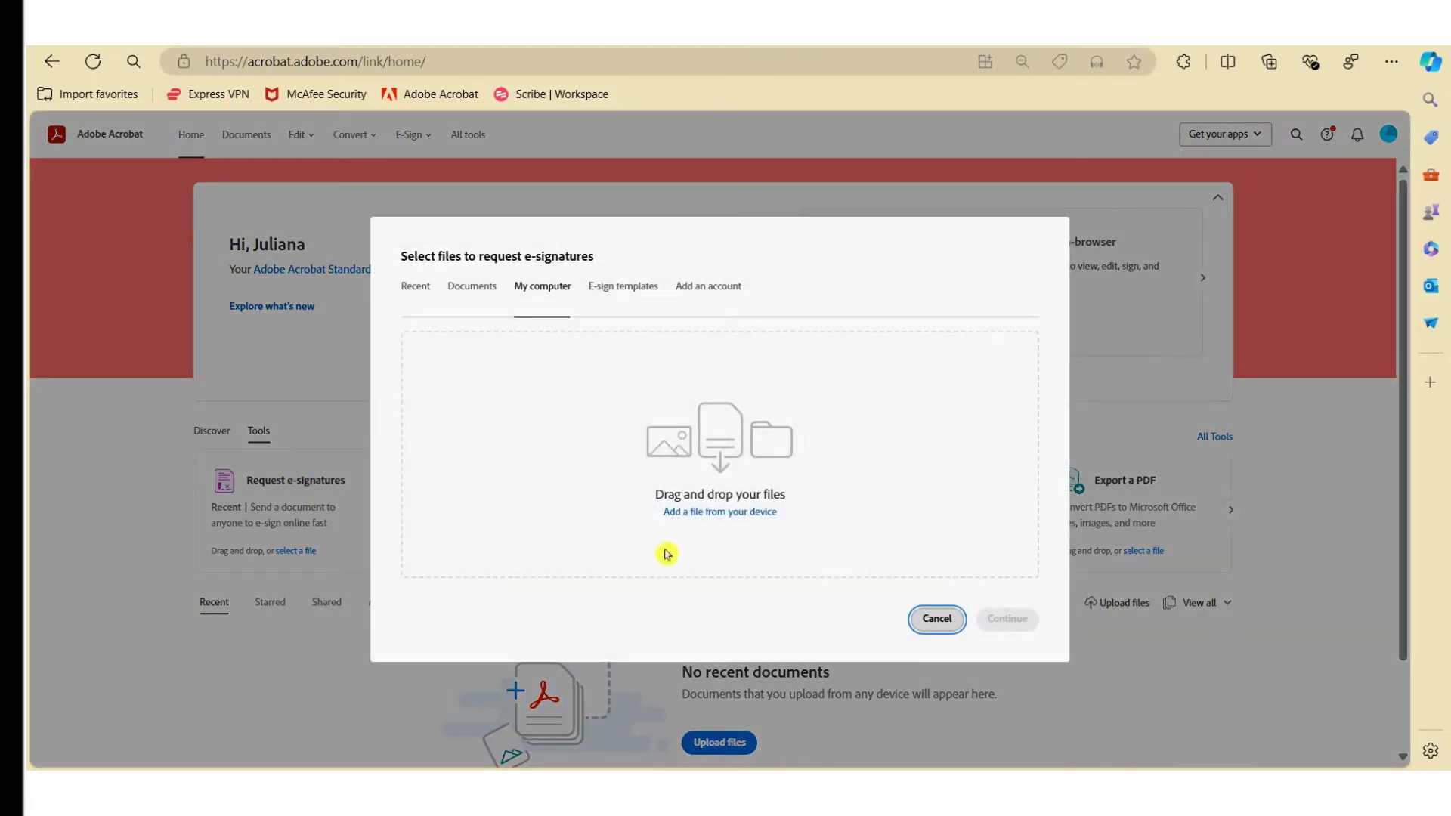
pyautogui.click(757, 512)
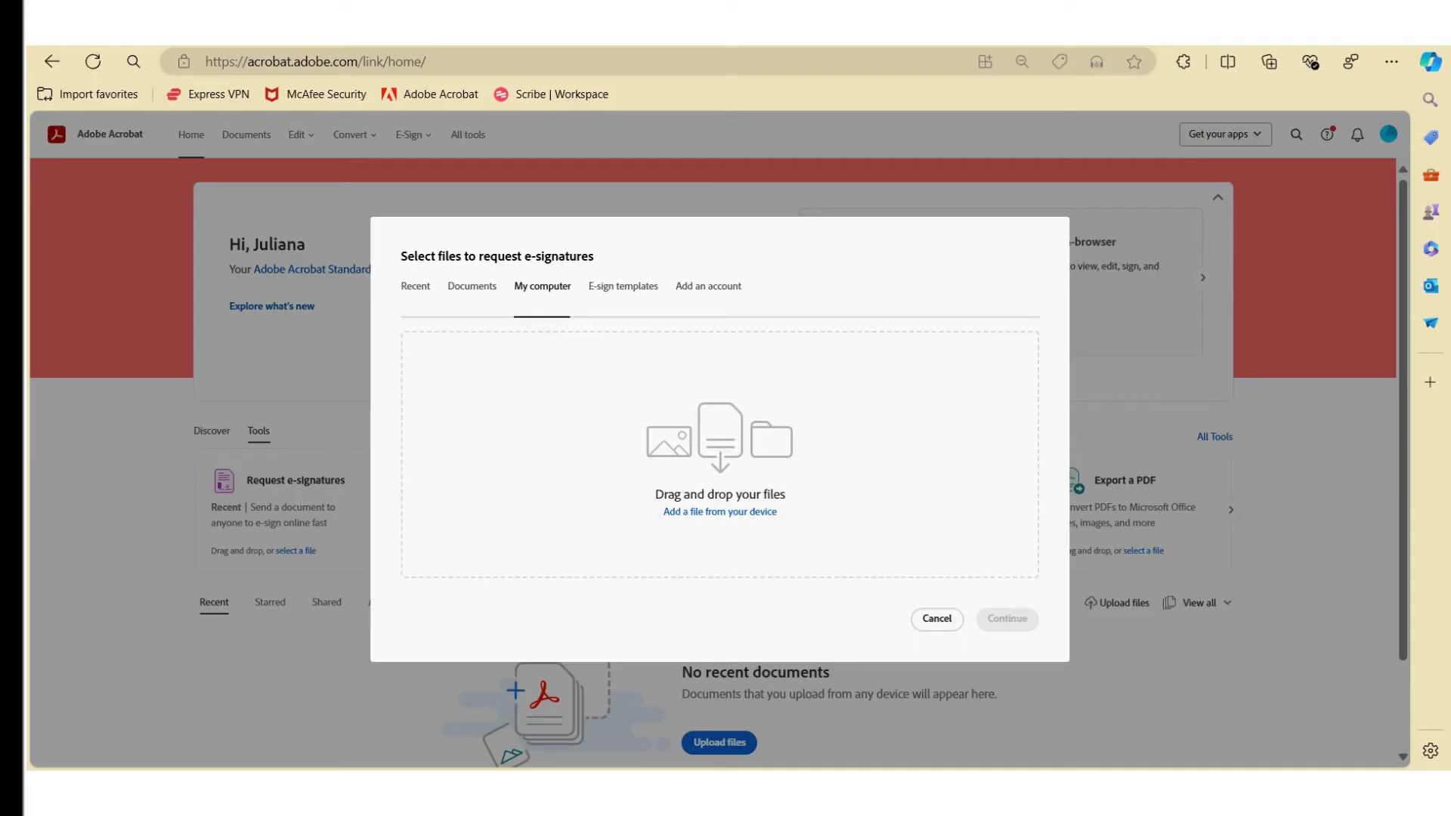
pyautogui.moveTo(1450, 453); pyautogui.dragTo(537, 495)
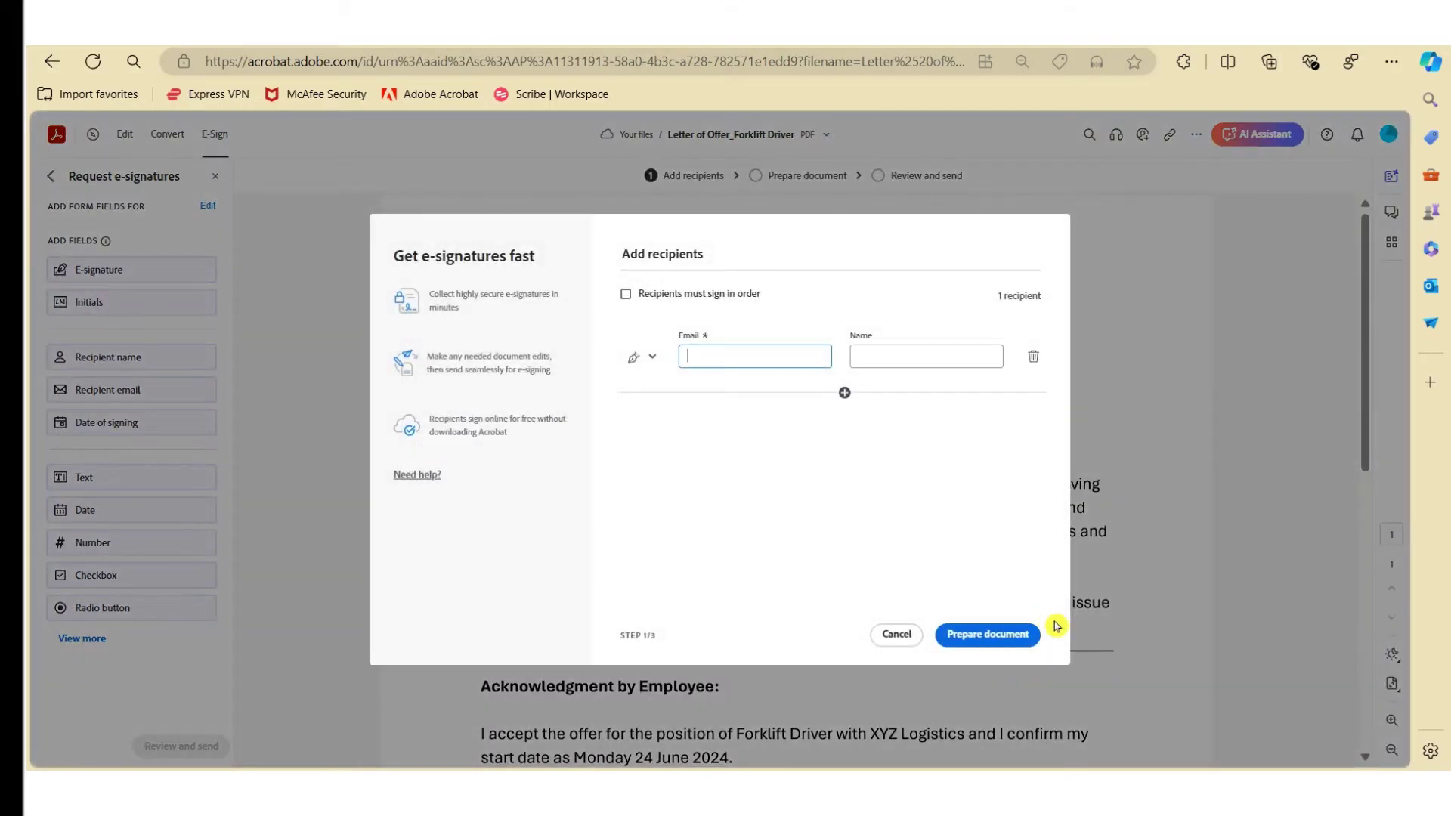
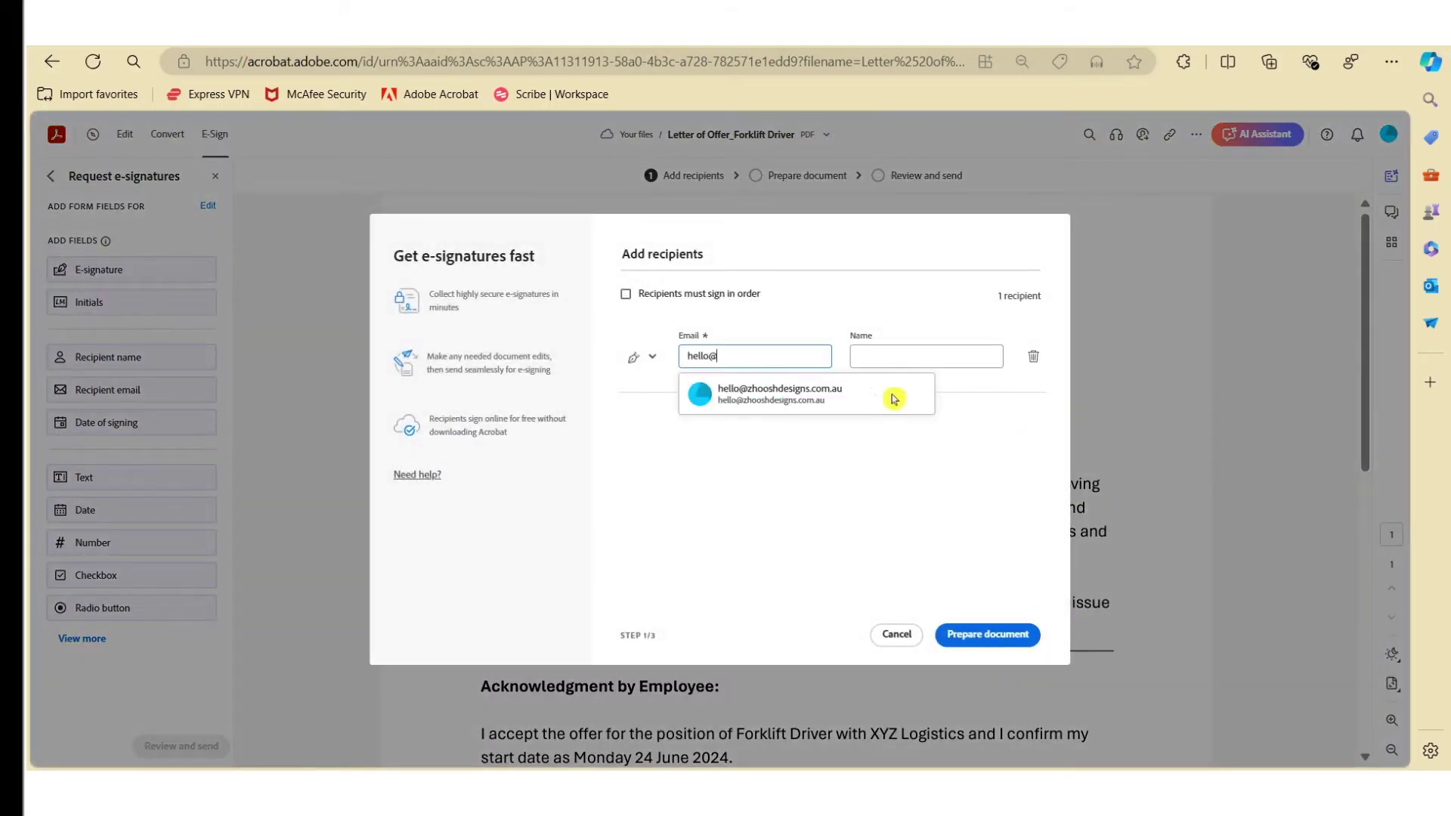
# Enter the recipient's e-mail address from the suggestions and fill in the recipient's name
pyautogui.click(875, 401)
pyautogui.click(885, 365)
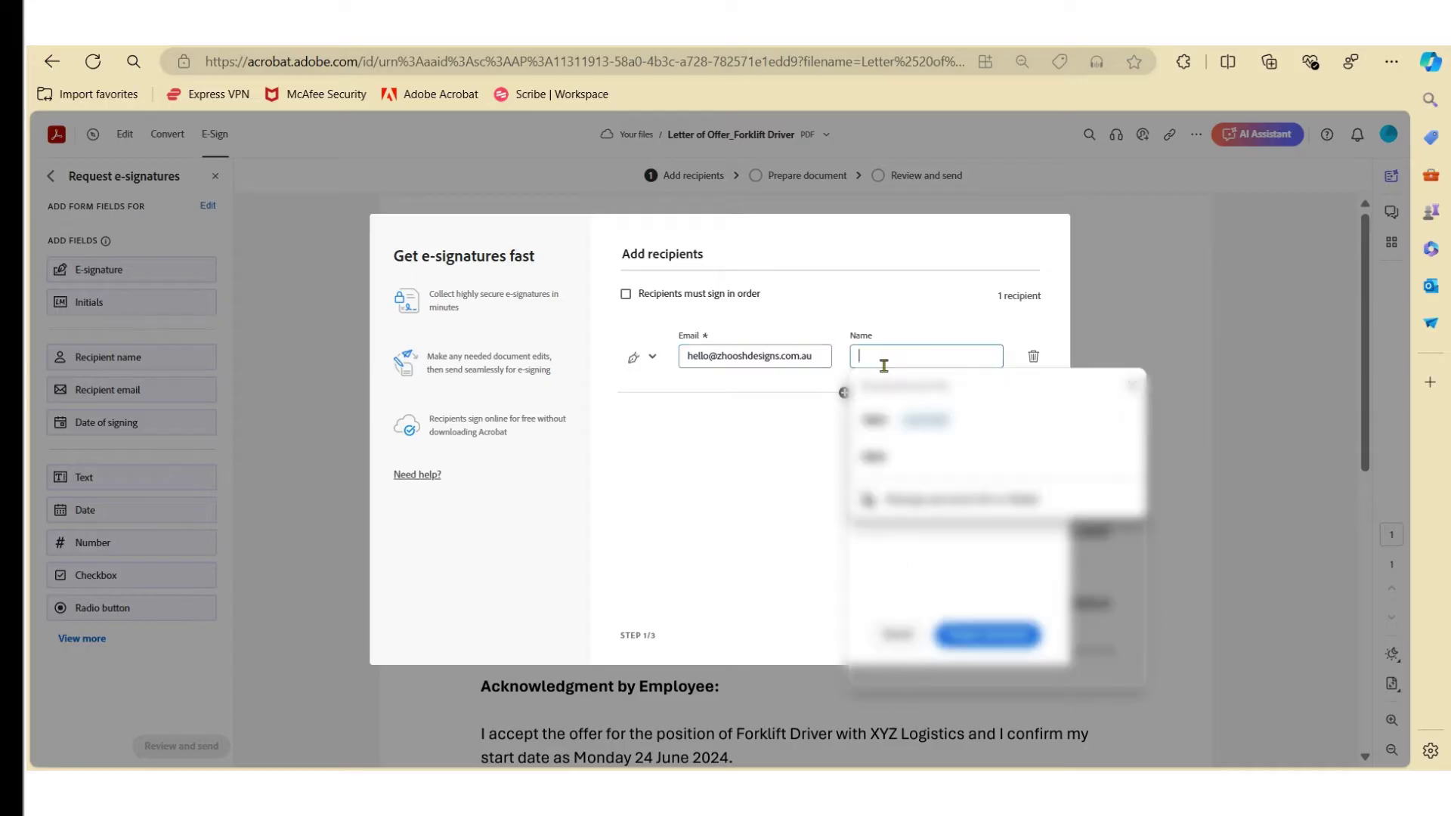
pyautogui.write('Jane')
pyautogui.press('Tab')
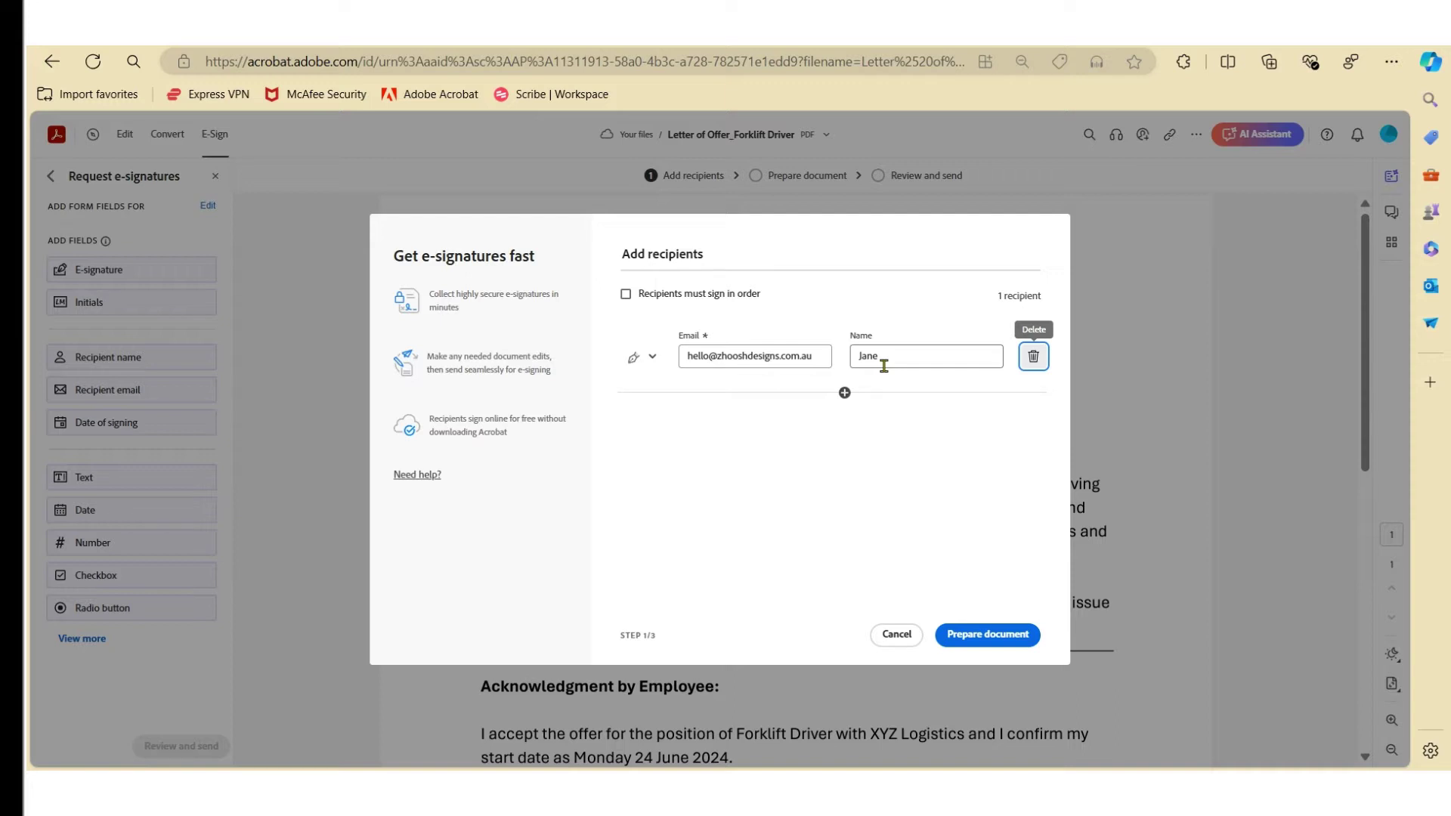
# Check the add-recipient options, then continue to the Prepare document step
pyautogui.click(844, 392)
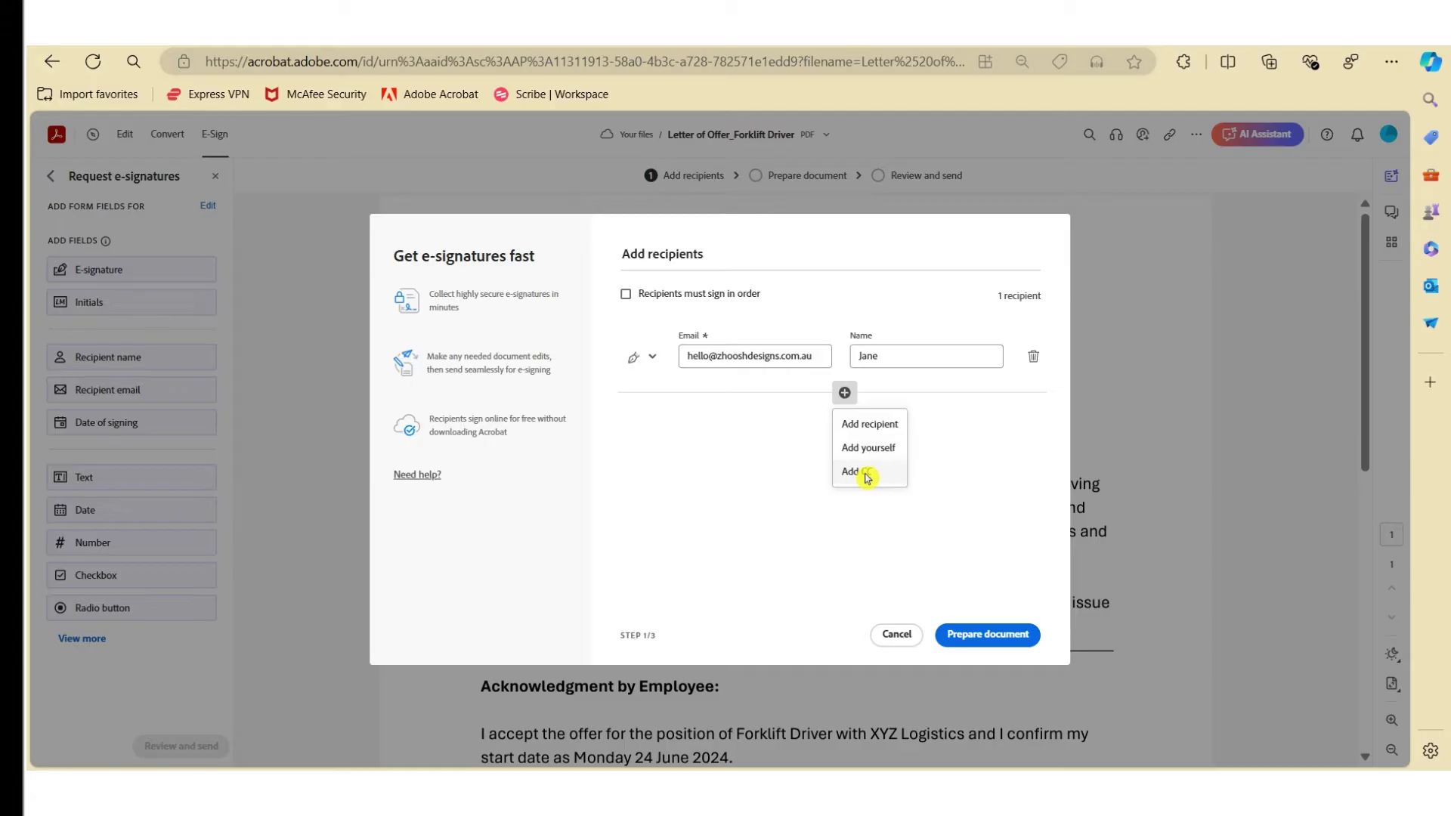
pyautogui.click(715, 455)
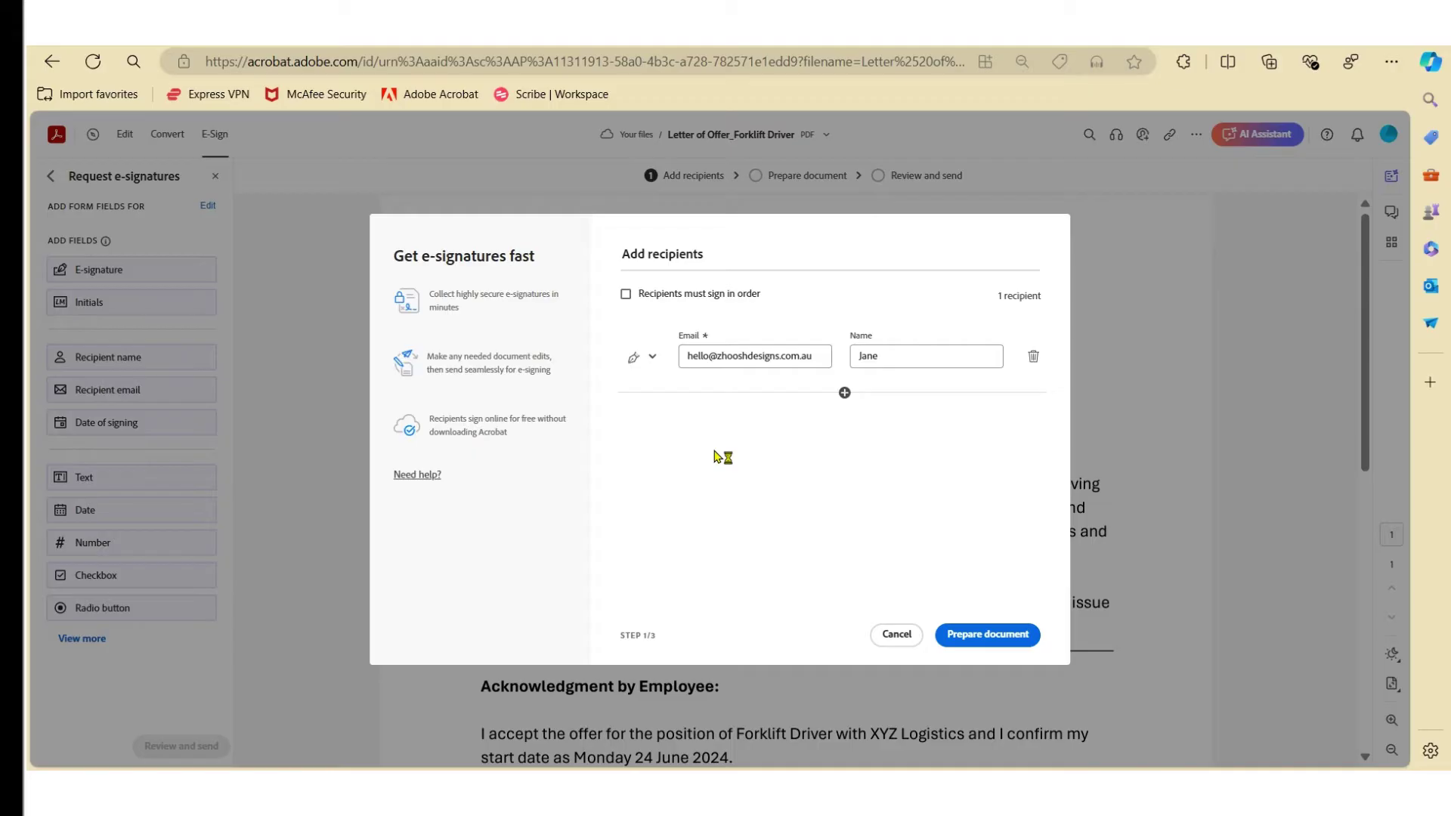
pyautogui.click(994, 641)
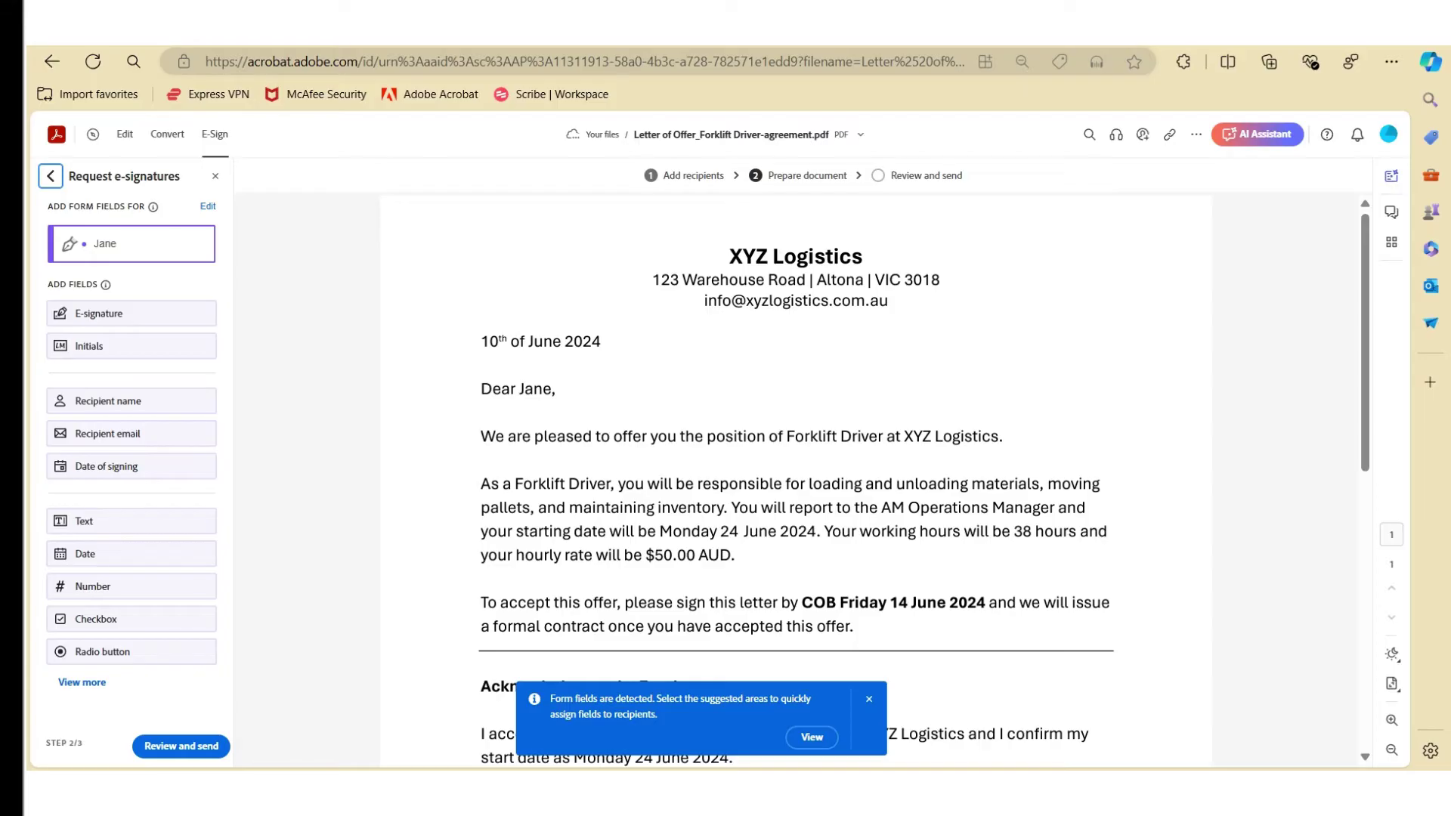
# Place a required E-signature field on the Acknowledgment section's Signature line
pyautogui.scroll(-5, 760, 595)
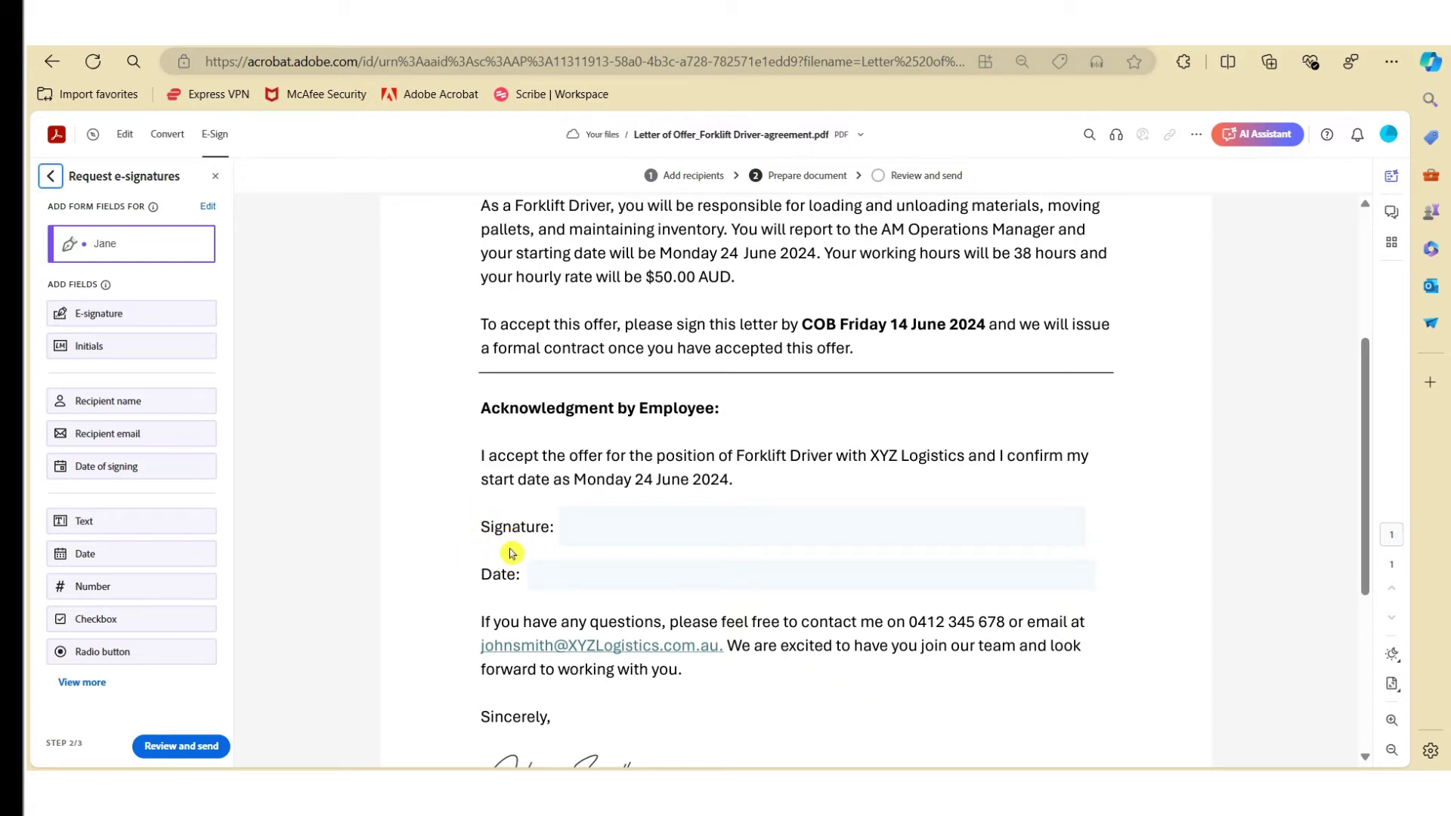
pyautogui.click(649, 519)
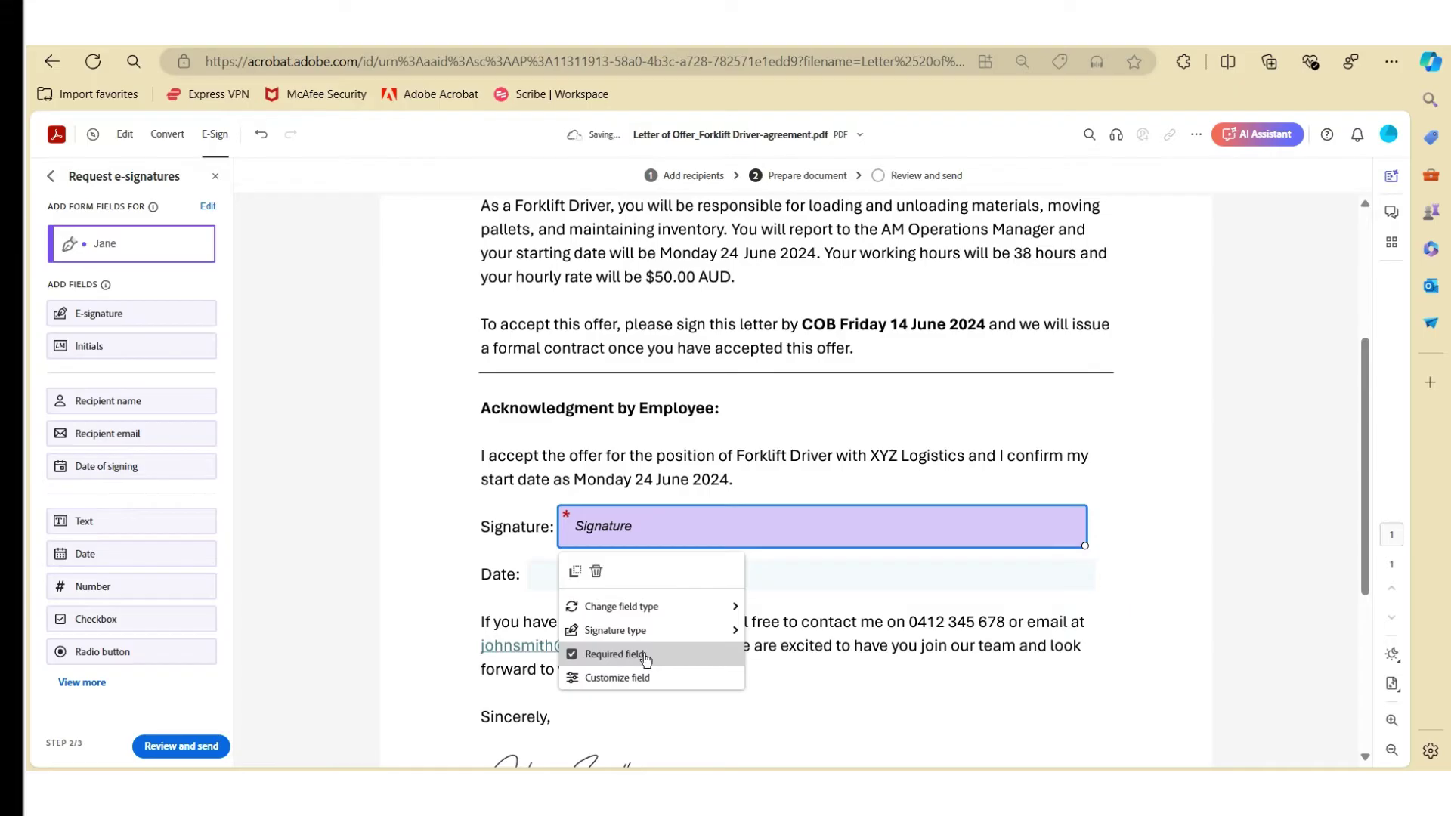
pyautogui.moveTo(648, 634)
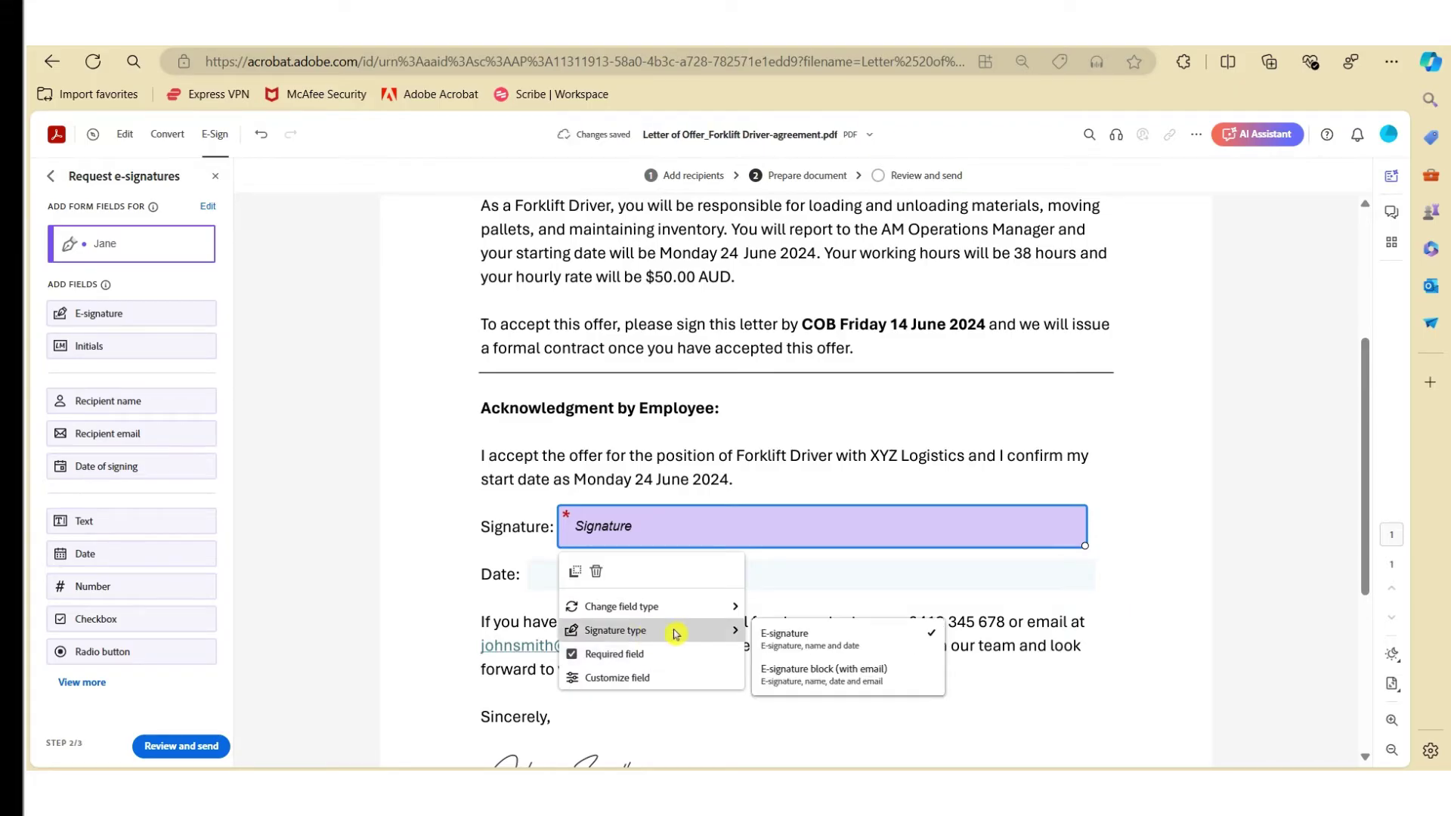
# Add a plain date field on the offer letter's Date line
pyautogui.click(824, 646)
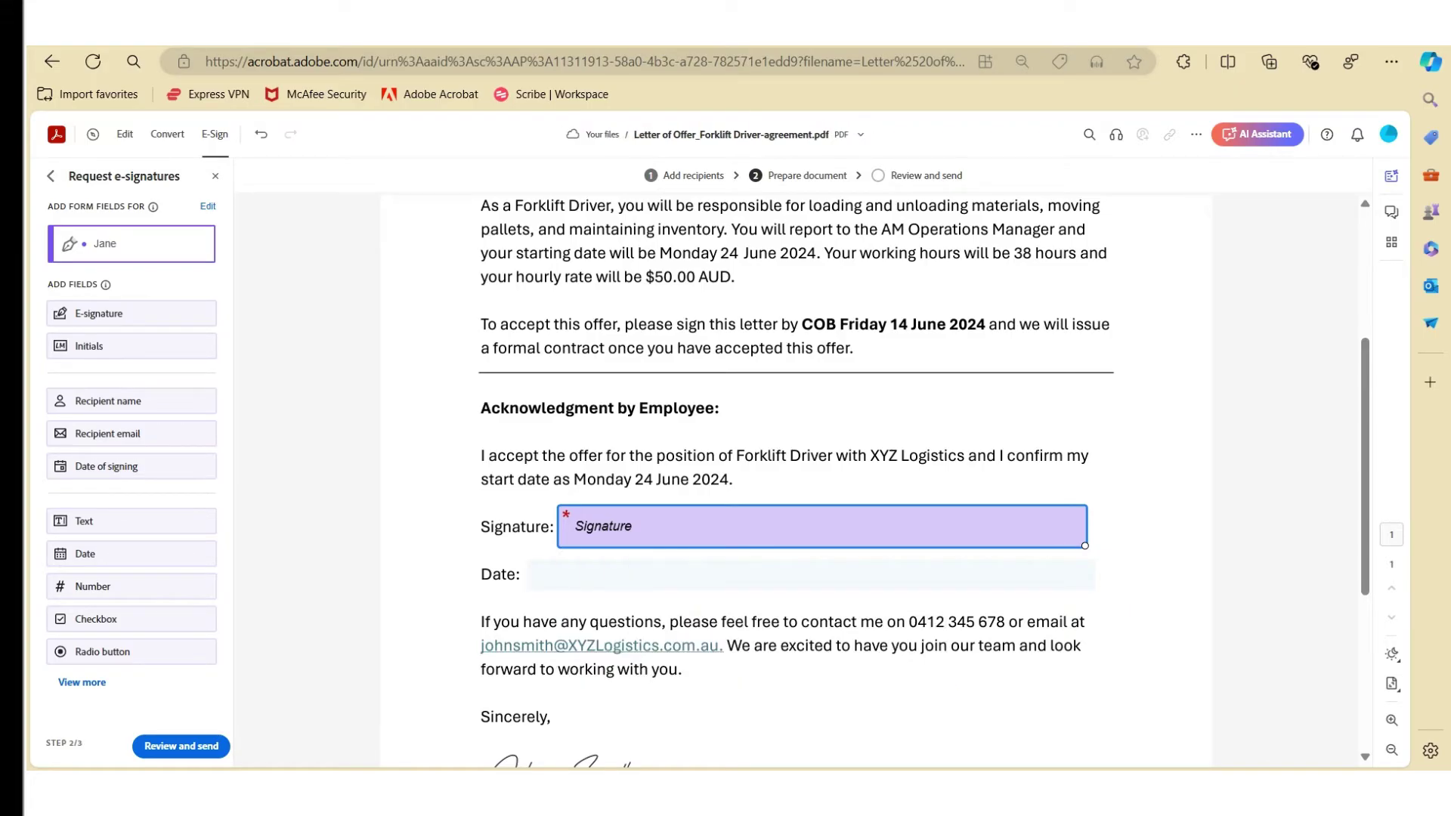
pyautogui.click(591, 577)
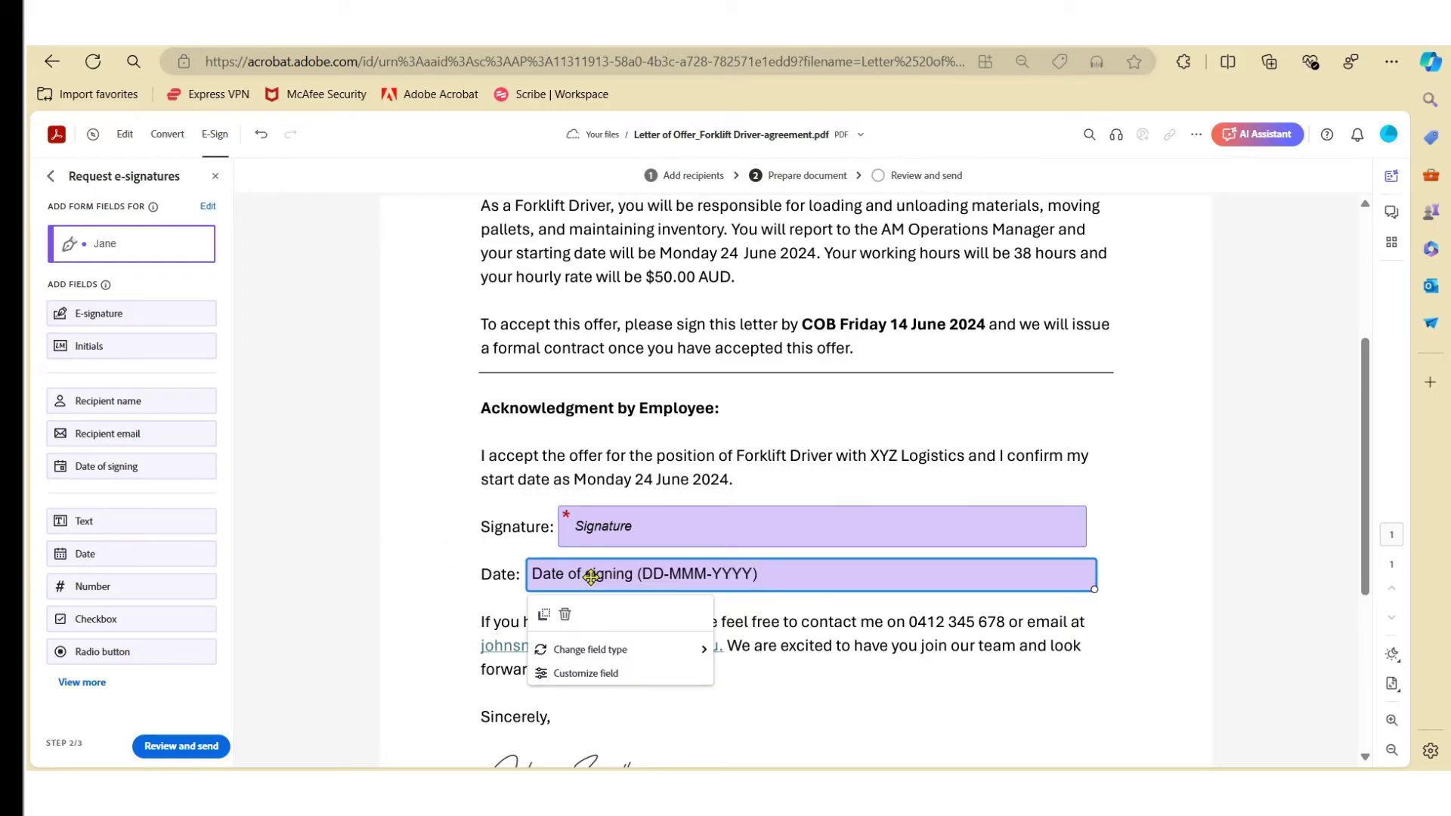
pyautogui.moveTo(631, 649)
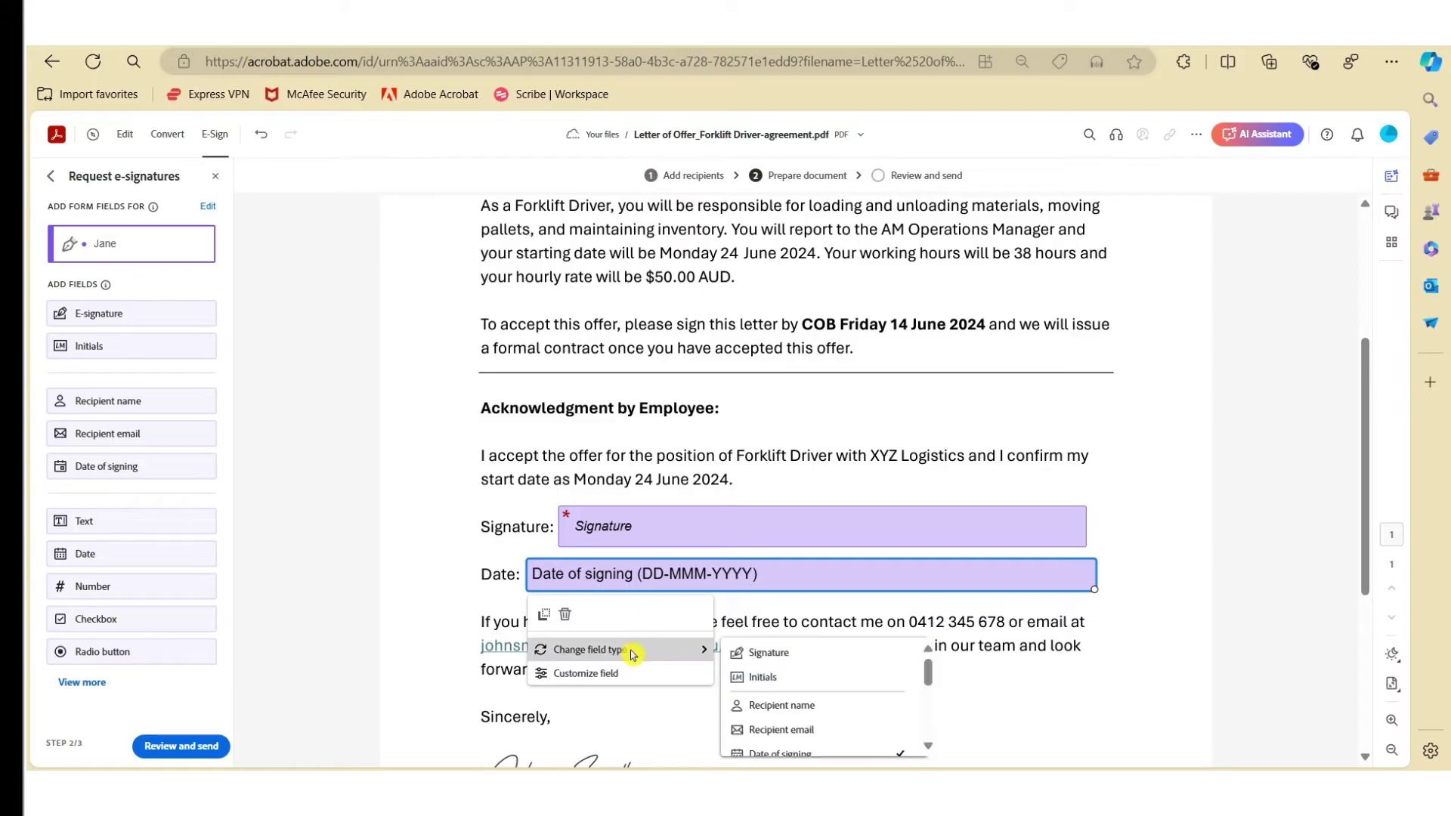
pyautogui.click(809, 718)
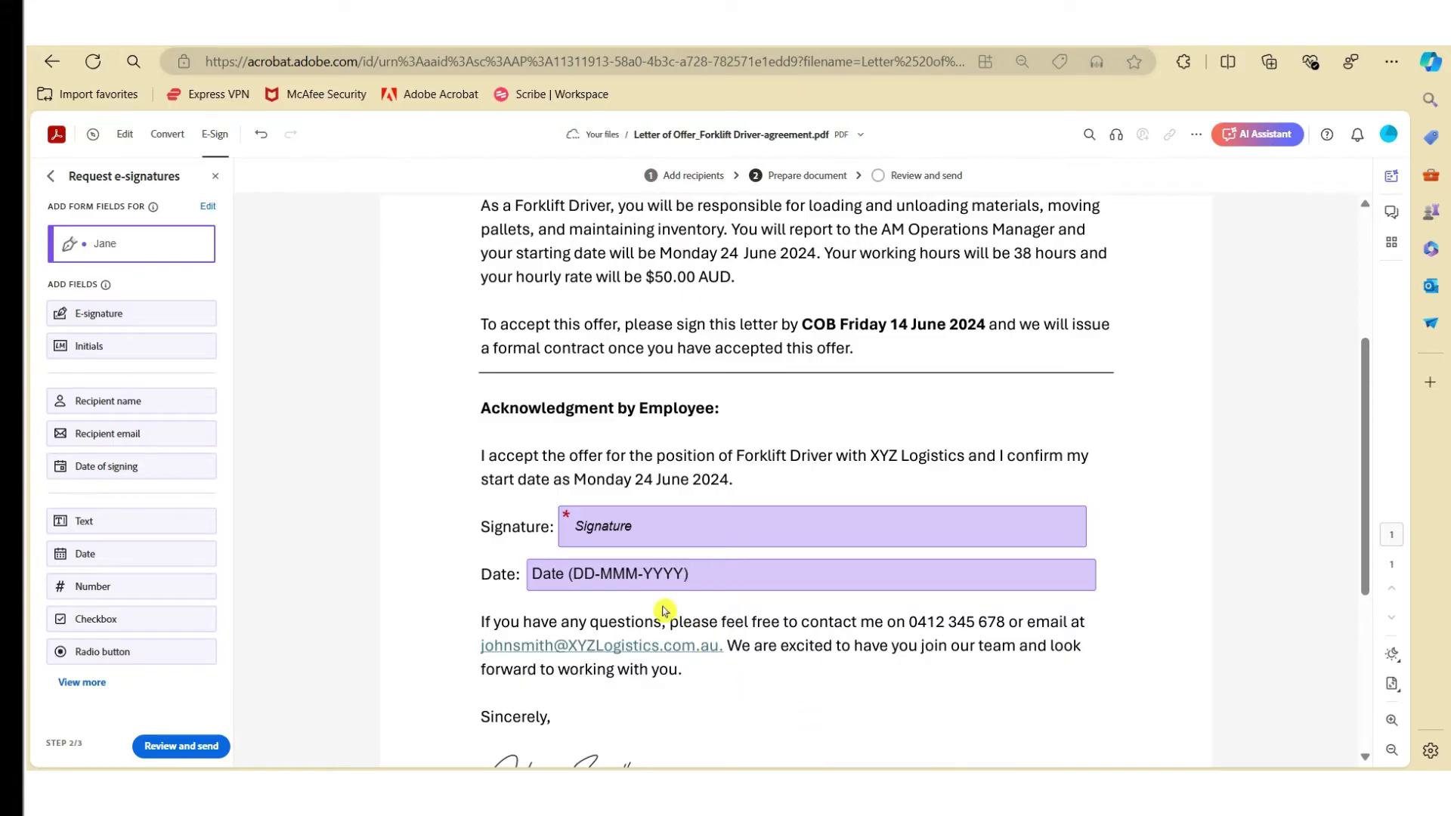
# Change the Date field to Date of signing (DD-MMM-YYYY) and review the extra field types
pyautogui.click(649, 576)
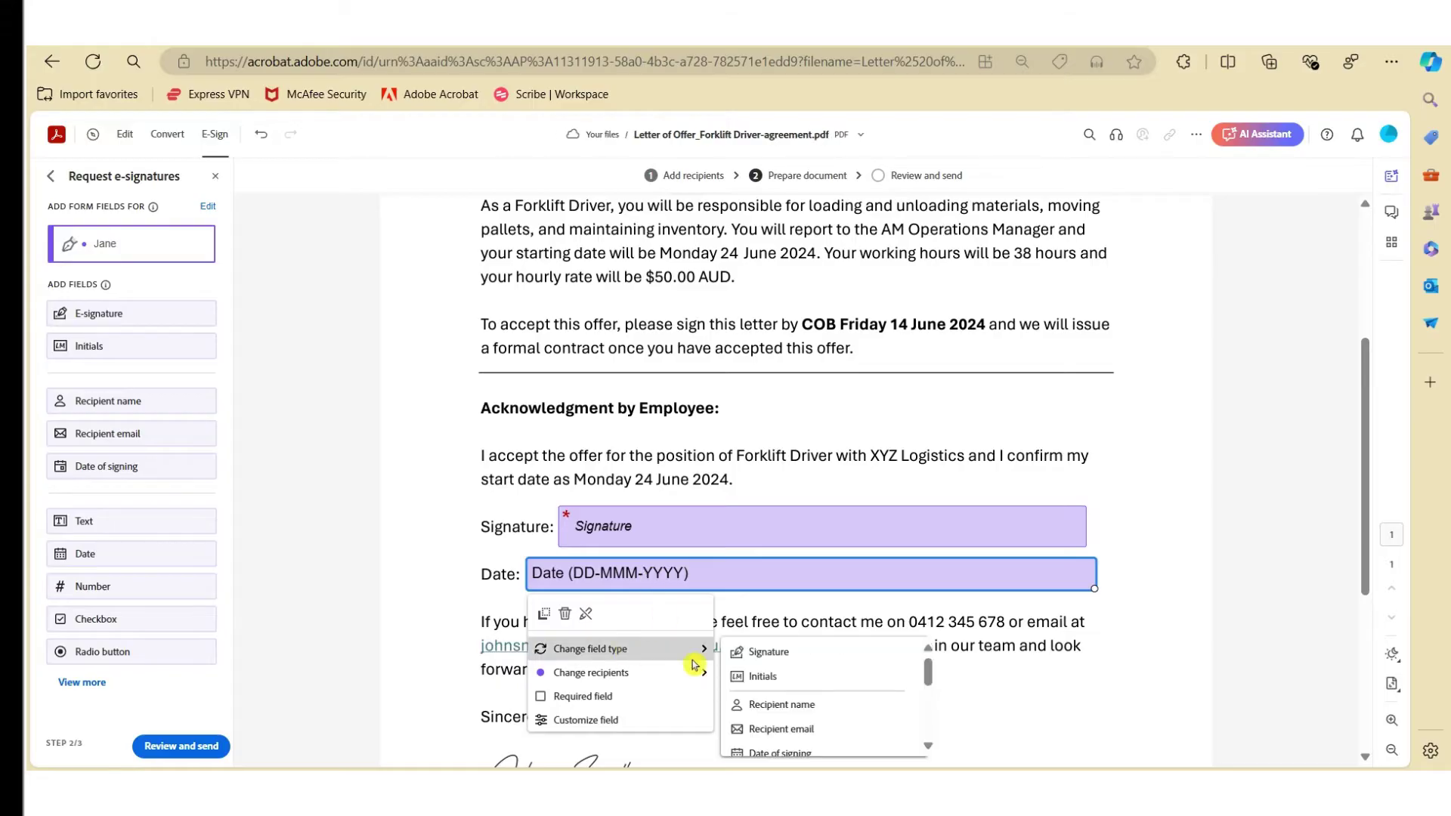
pyautogui.scroll(-3, 823, 691)
pyautogui.click(797, 662)
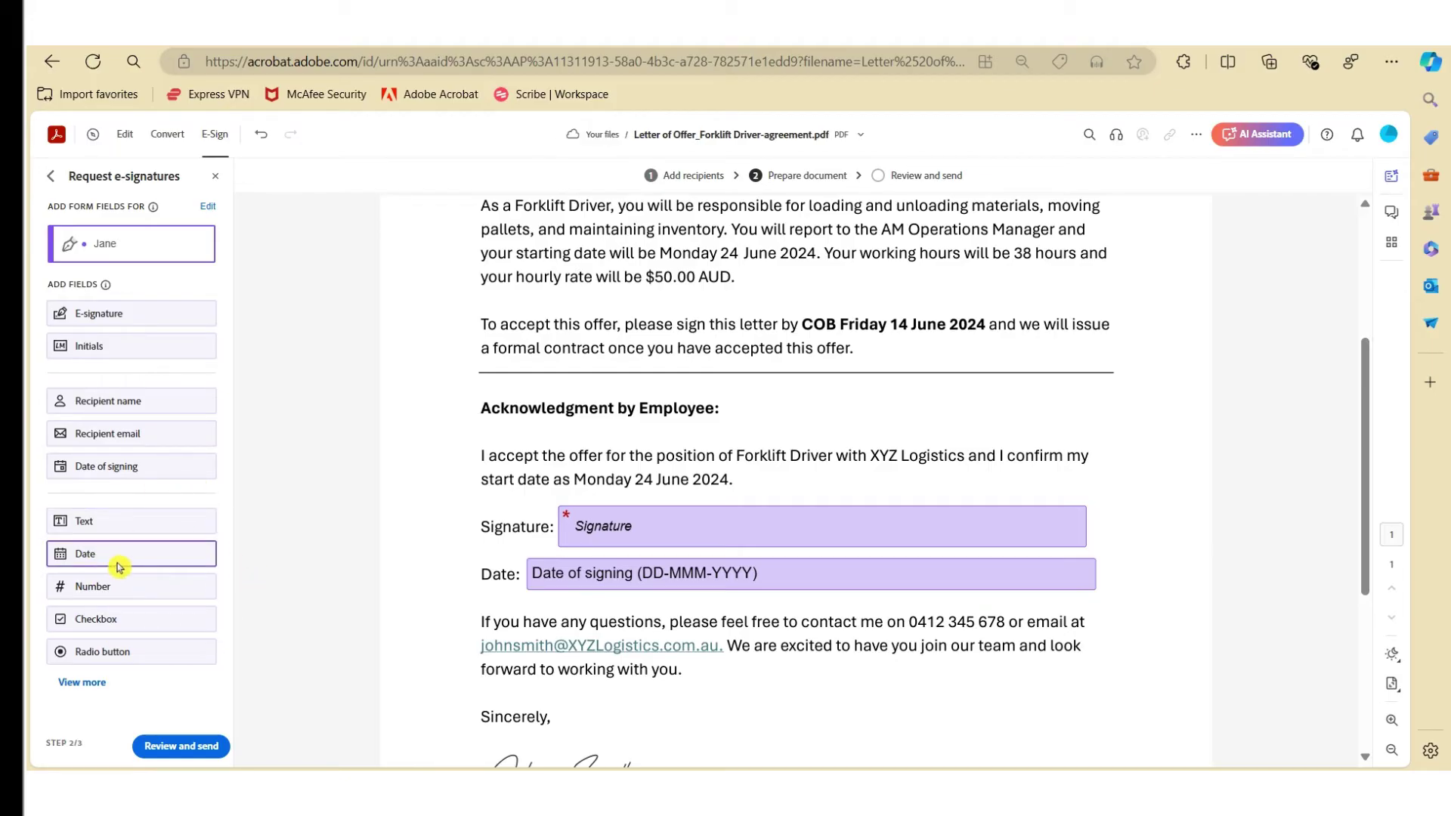
pyautogui.click(83, 683)
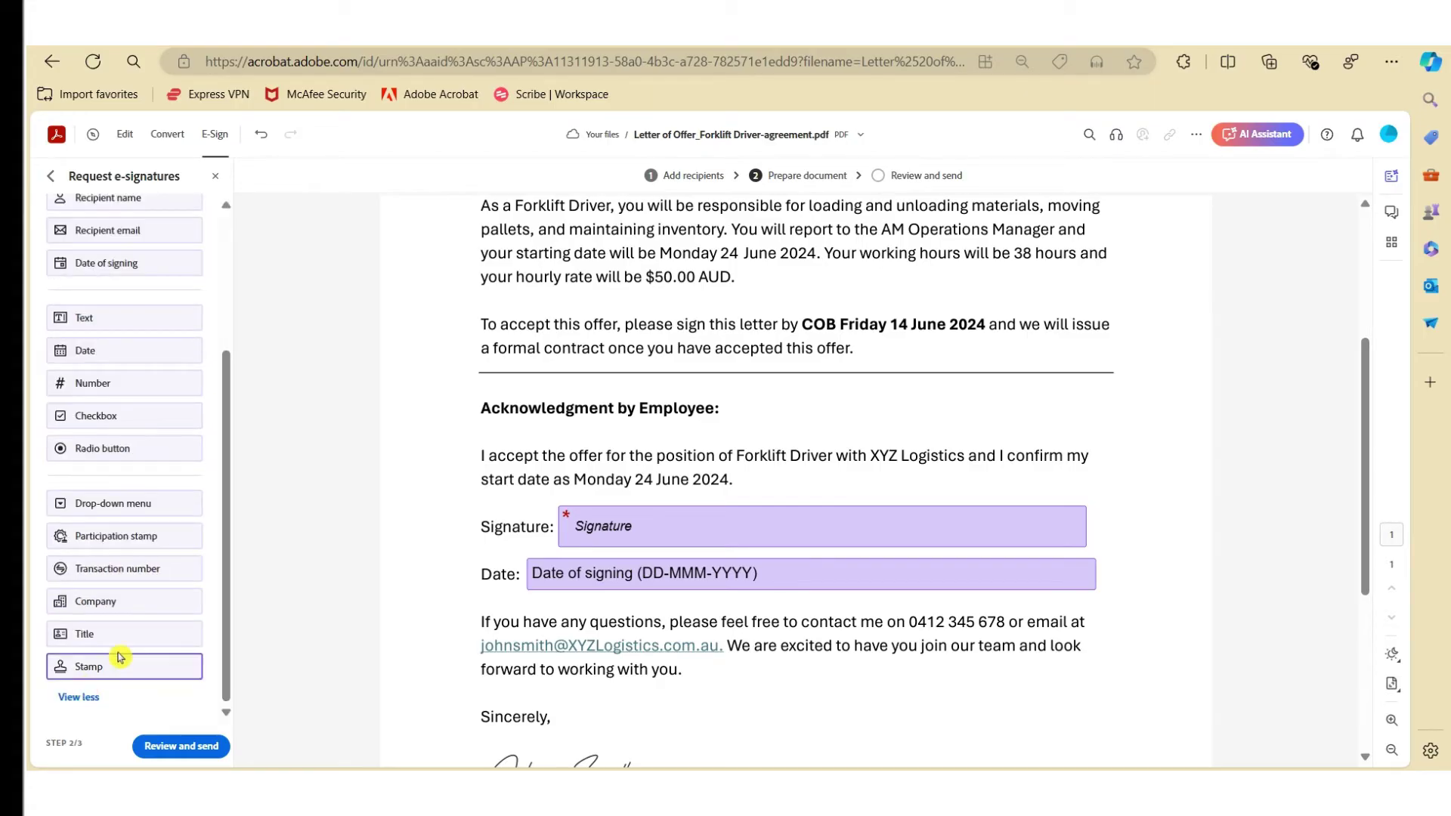
pyautogui.click(96, 699)
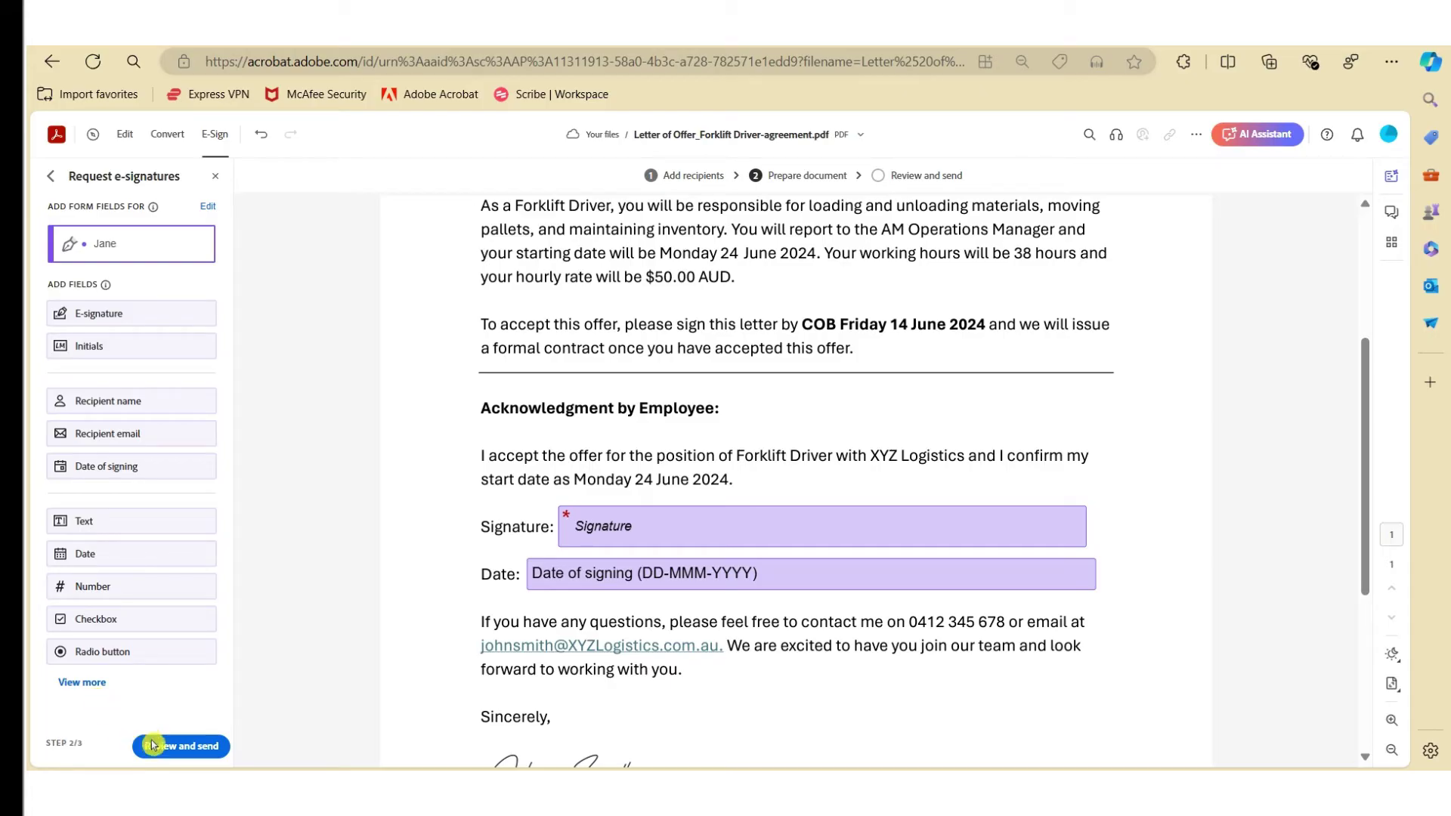
# Review the agreement, keep reminders at every two days, and send it for signature
pyautogui.click(189, 745)
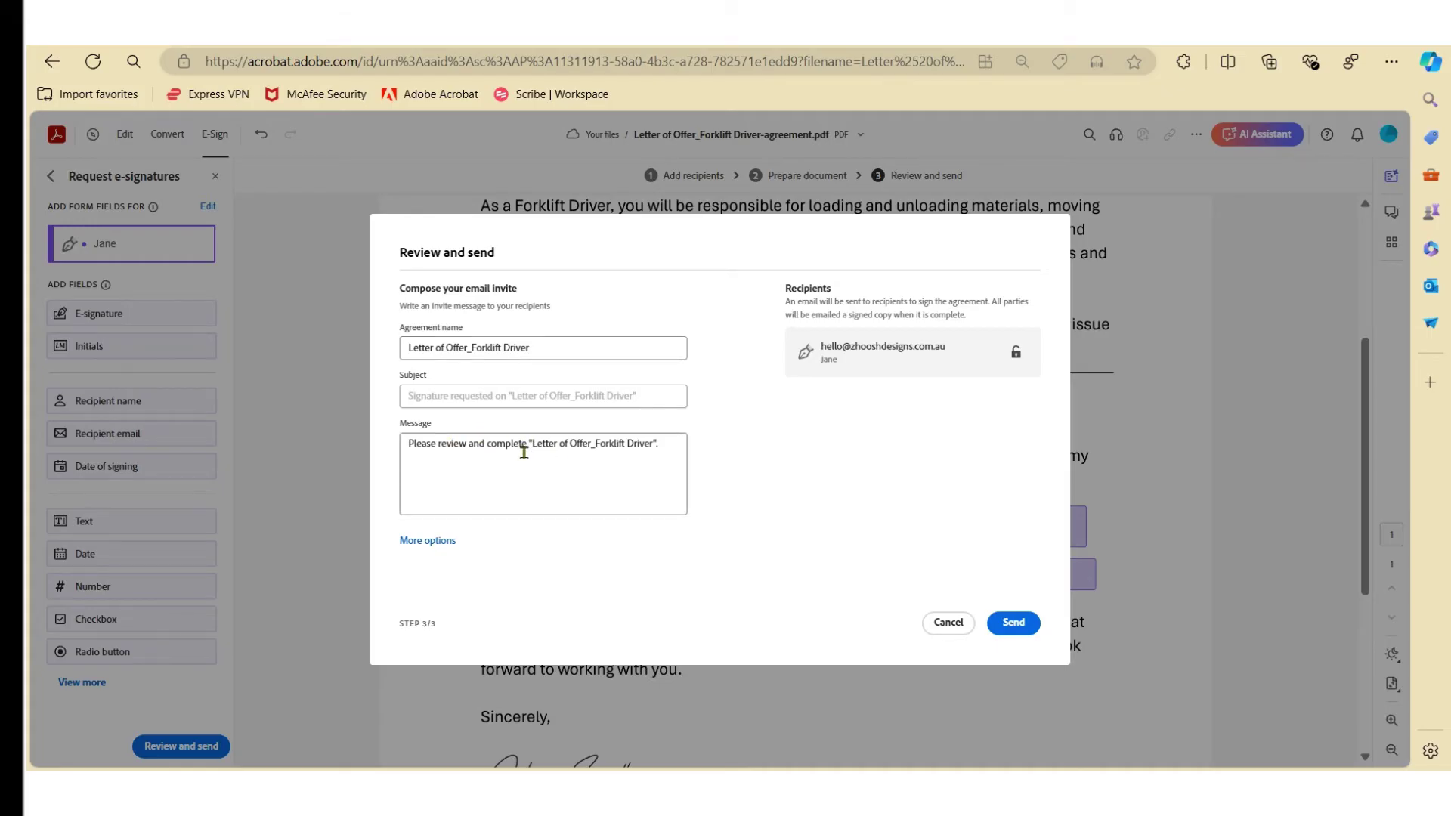
pyautogui.click(425, 540)
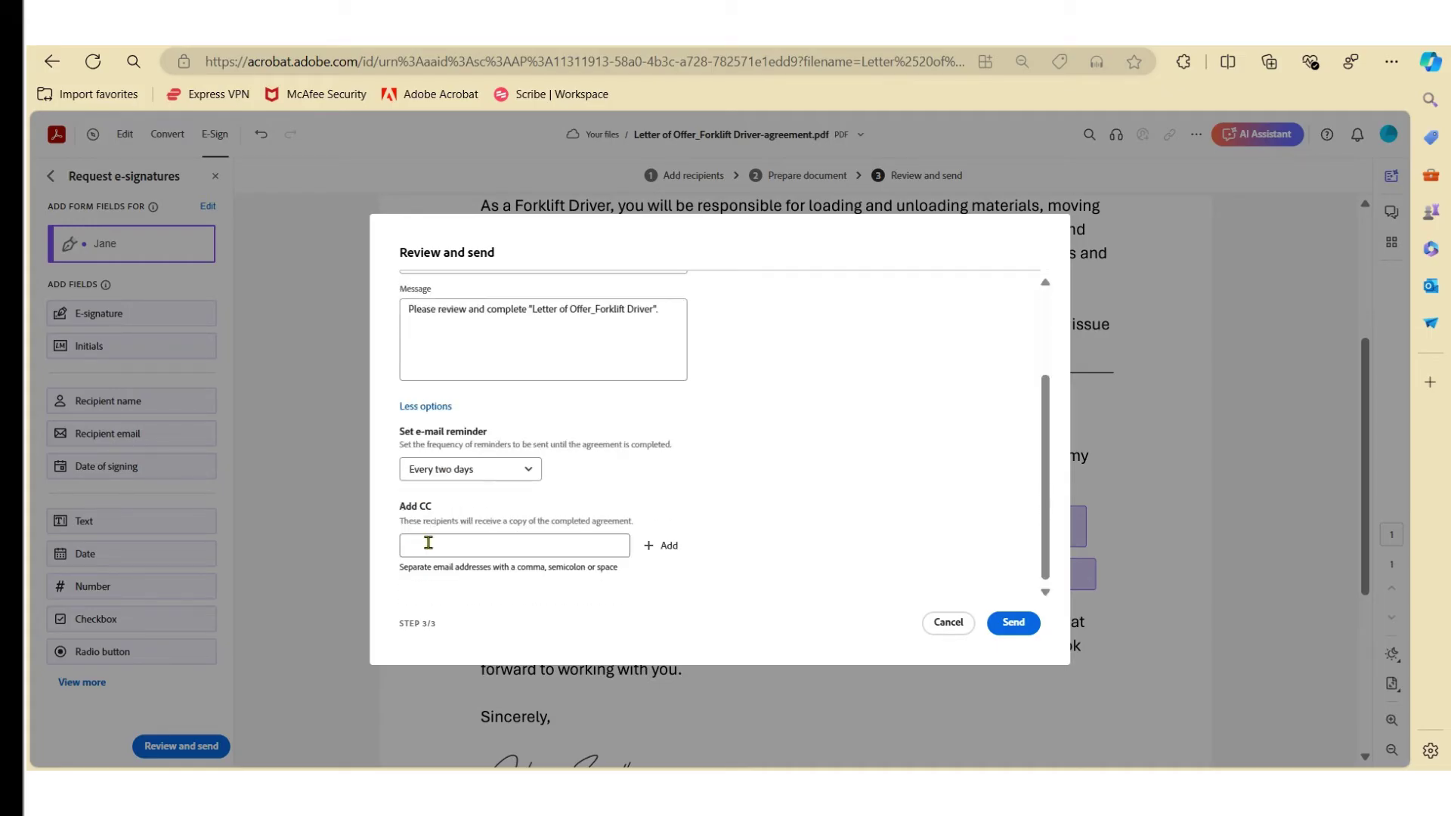
pyautogui.click(528, 469)
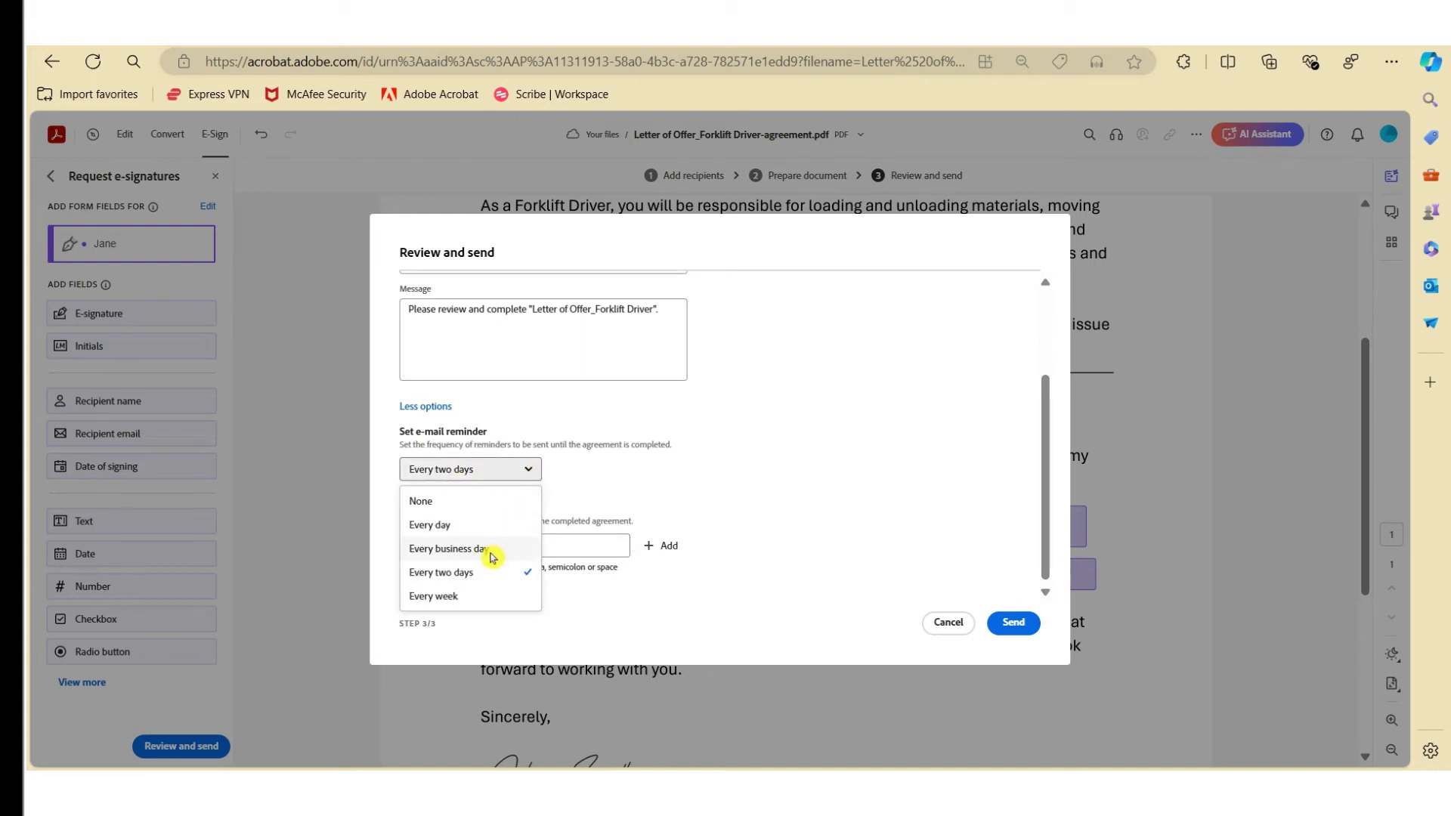
pyautogui.click(476, 572)
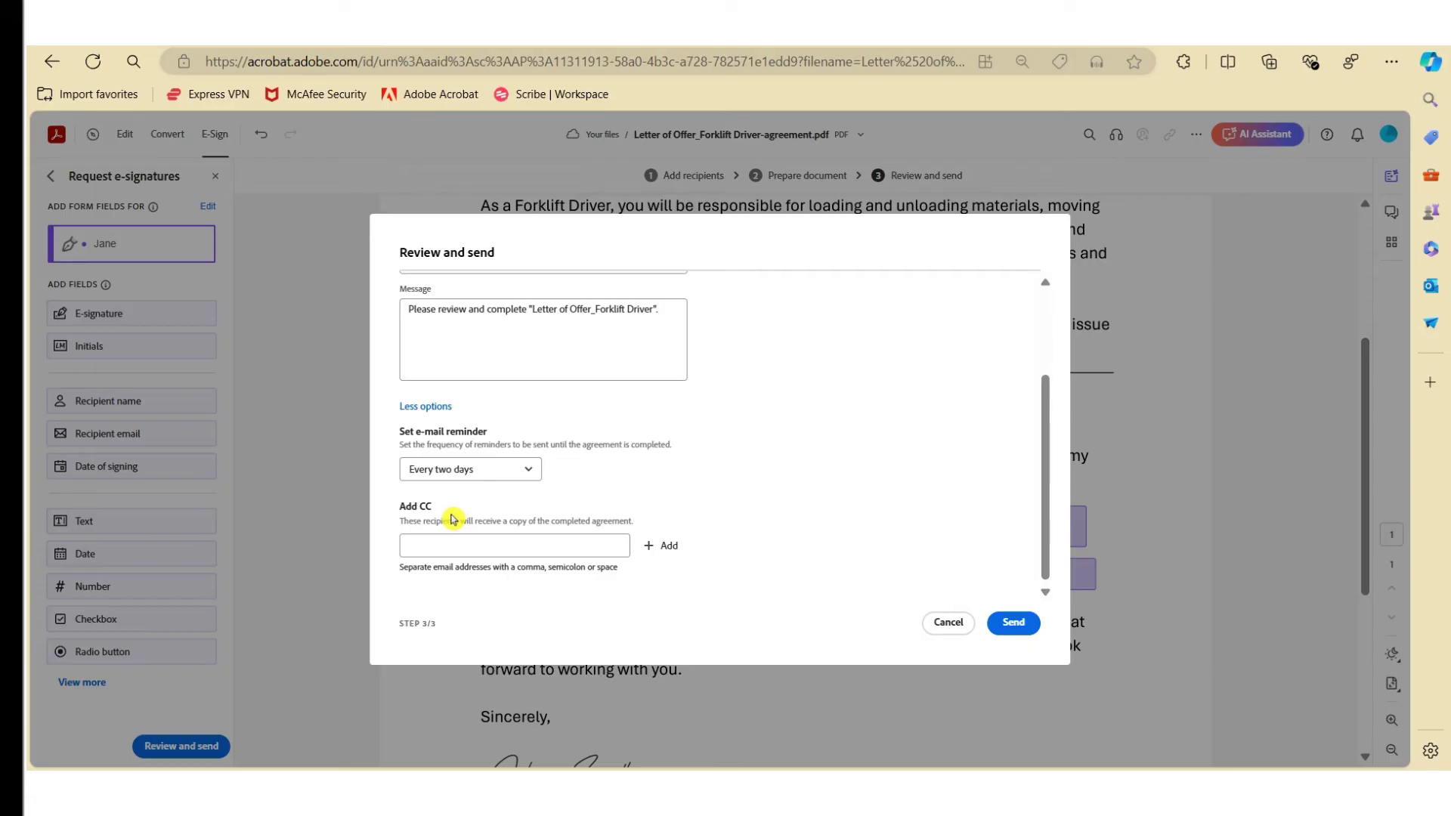
pyautogui.click(1021, 623)
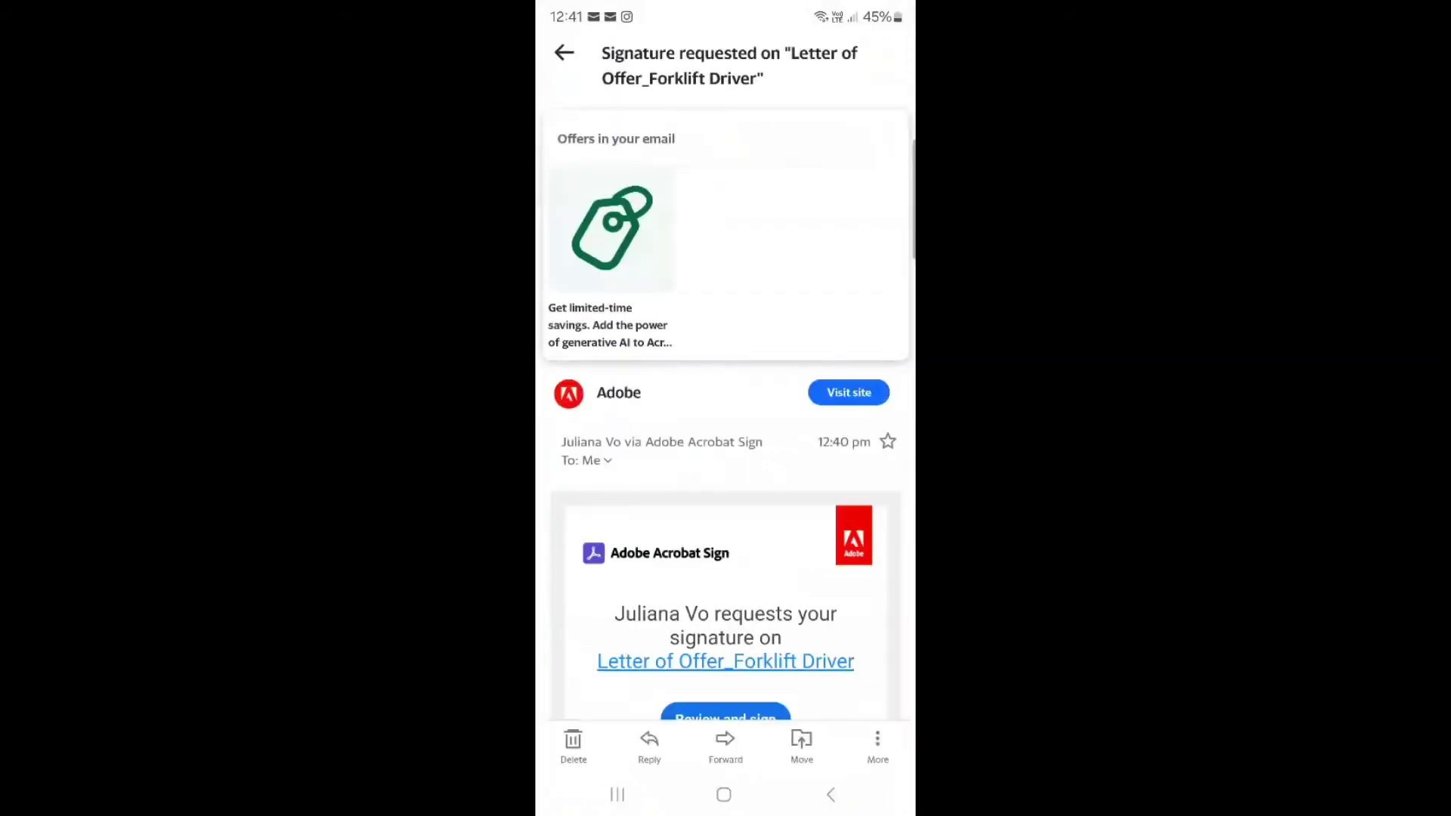
# On the phone, open the emailed request and bring up the Draw signature pad for the Sign here field
pyautogui.scroll(-3, 725, 408)
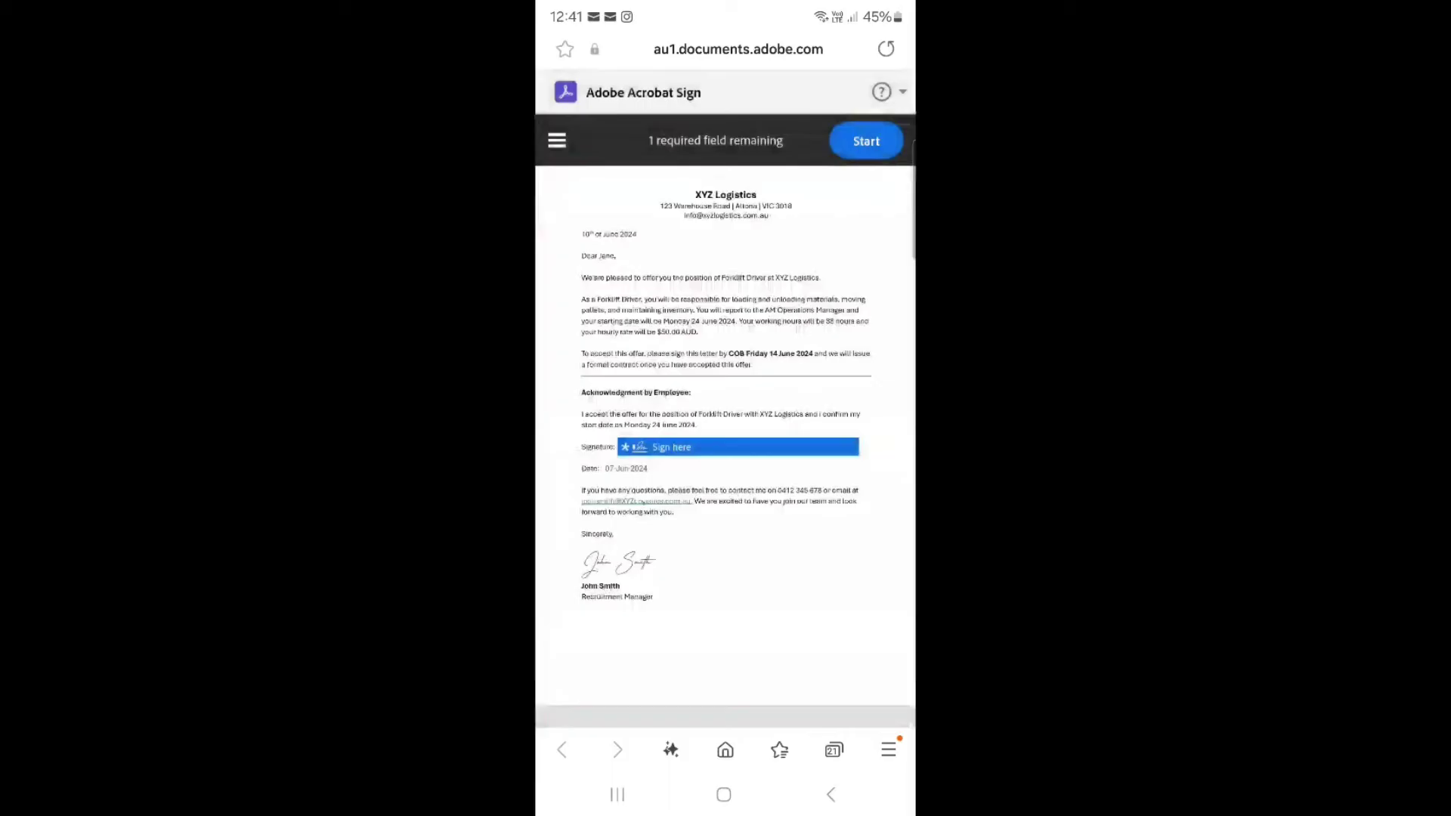
pyautogui.click(737, 447)
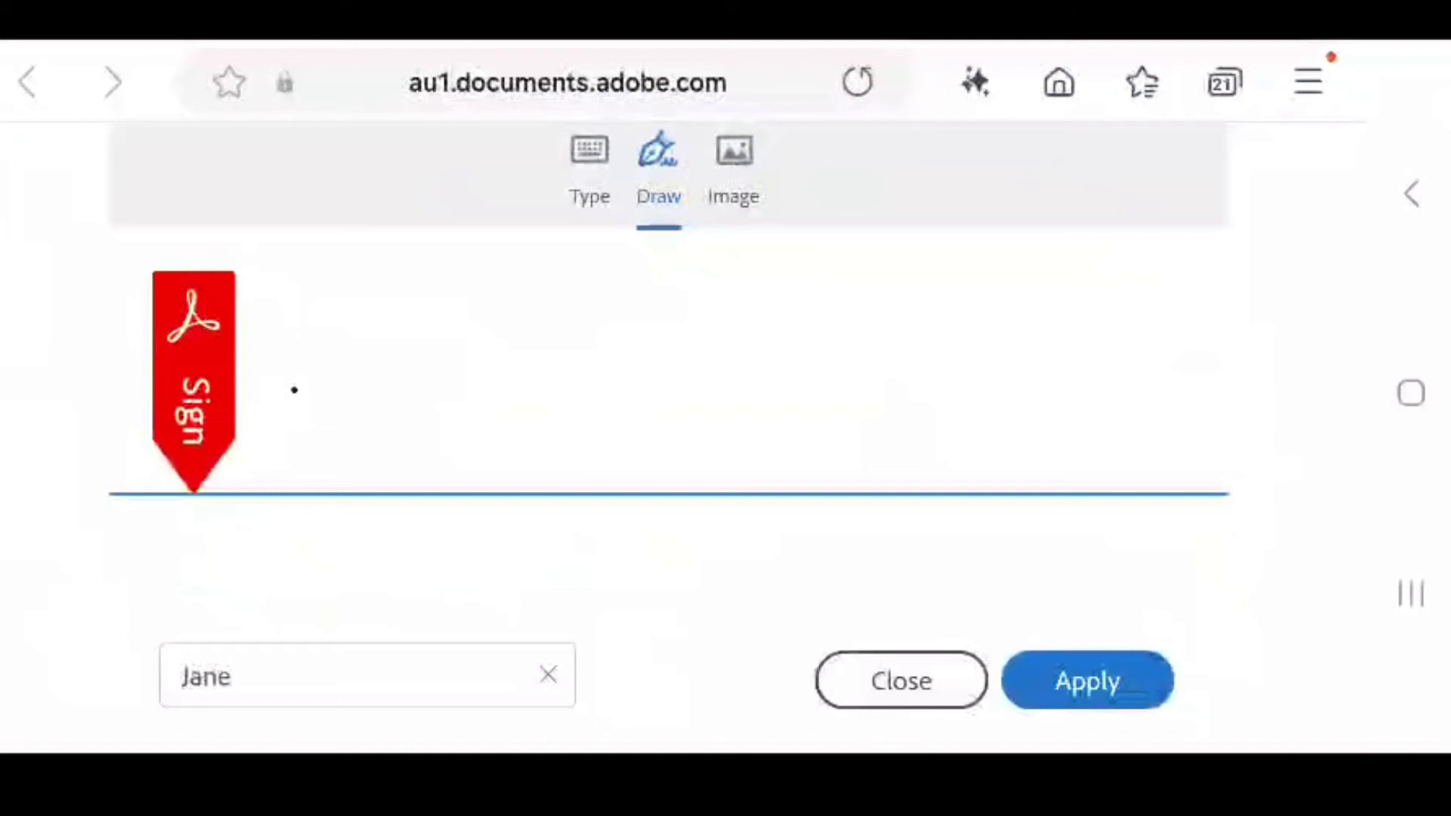
# Draw a handwritten signature on the Draw pad and apply it to the letter's signature field
pyautogui.moveTo(294, 389); pyautogui.dragTo(264, 420)
pyautogui.moveTo(468, 367)
pyautogui.mouseDown()
pyautogui.moveTo(695, 363)
pyautogui.moveTo(650, 439)
pyautogui.mouseUp()
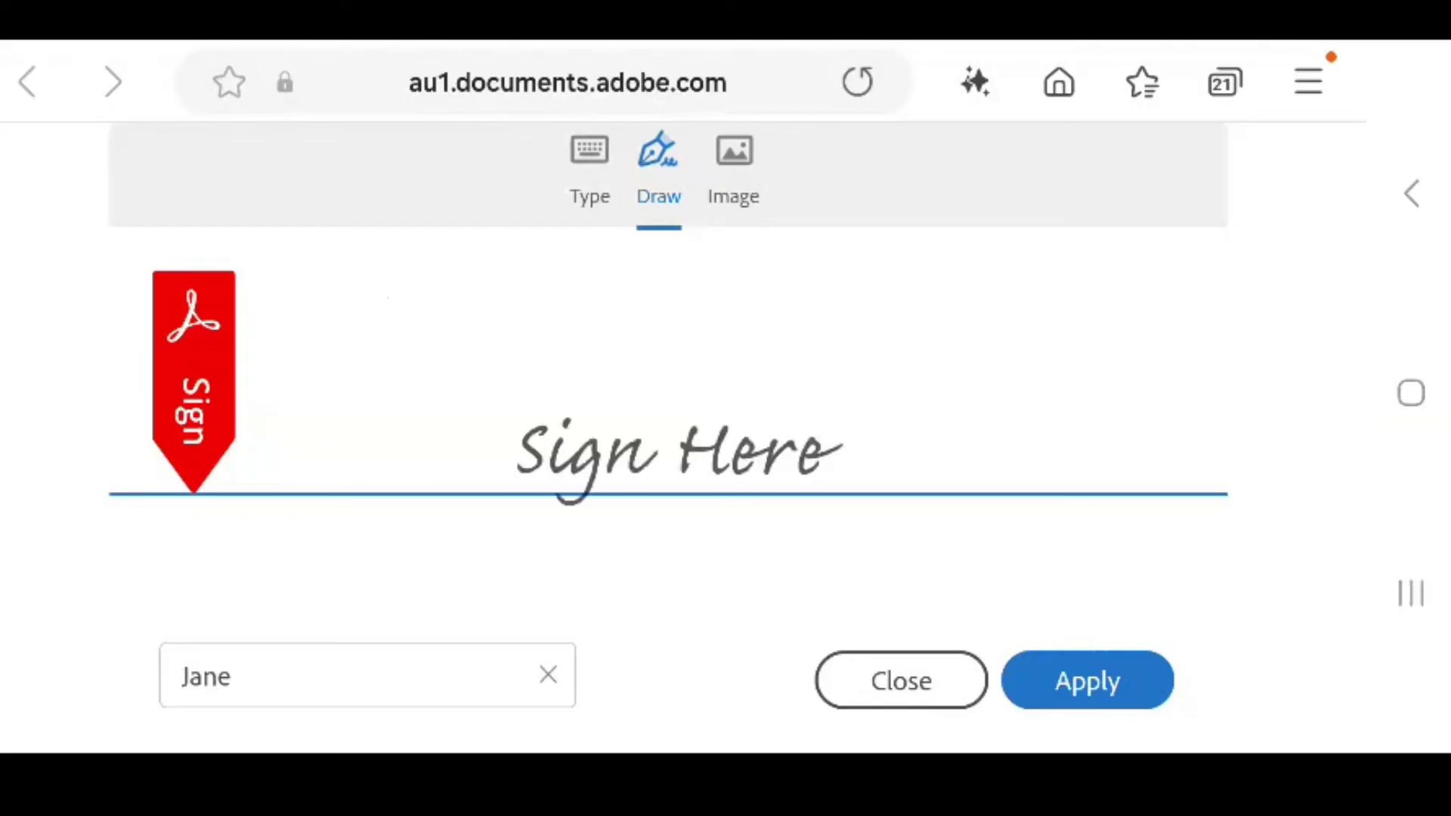
pyautogui.moveTo(363, 340); pyautogui.dragTo(287, 415)
pyautogui.moveTo(434, 374)
pyautogui.mouseDown()
pyautogui.moveTo(468, 389)
pyautogui.moveTo(566, 370)
pyautogui.moveTo(597, 408)
pyautogui.mouseUp()
pyautogui.moveTo(729, 302)
pyautogui.mouseDown()
pyautogui.moveTo(691, 442)
pyautogui.moveTo(827, 362)
pyautogui.moveTo(874, 423)
pyautogui.moveTo(1035, 377)
pyautogui.moveTo(1190, 400)
pyautogui.moveTo(1195, 389)
pyautogui.mouseUp()
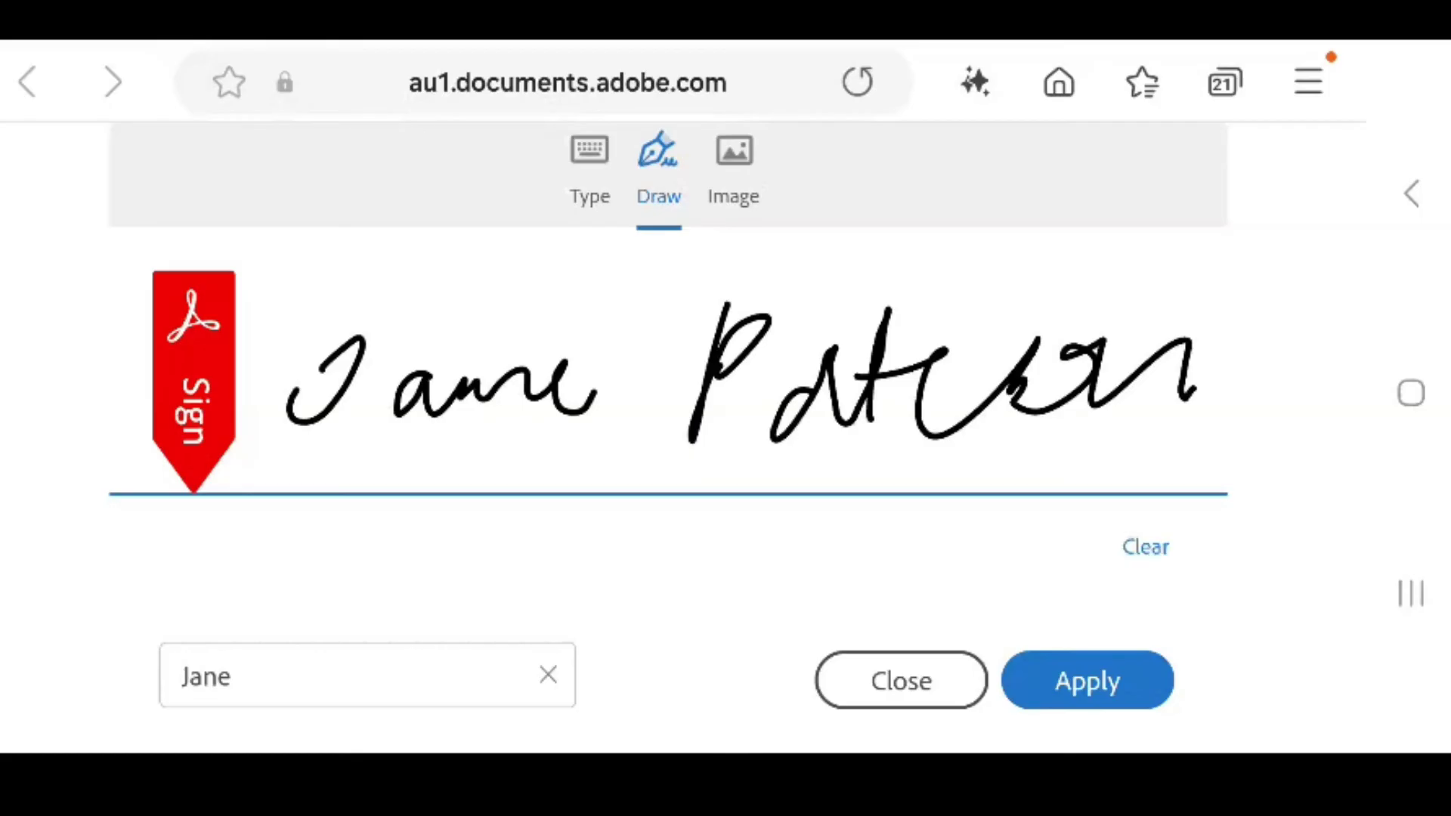
pyautogui.click(1087, 680)
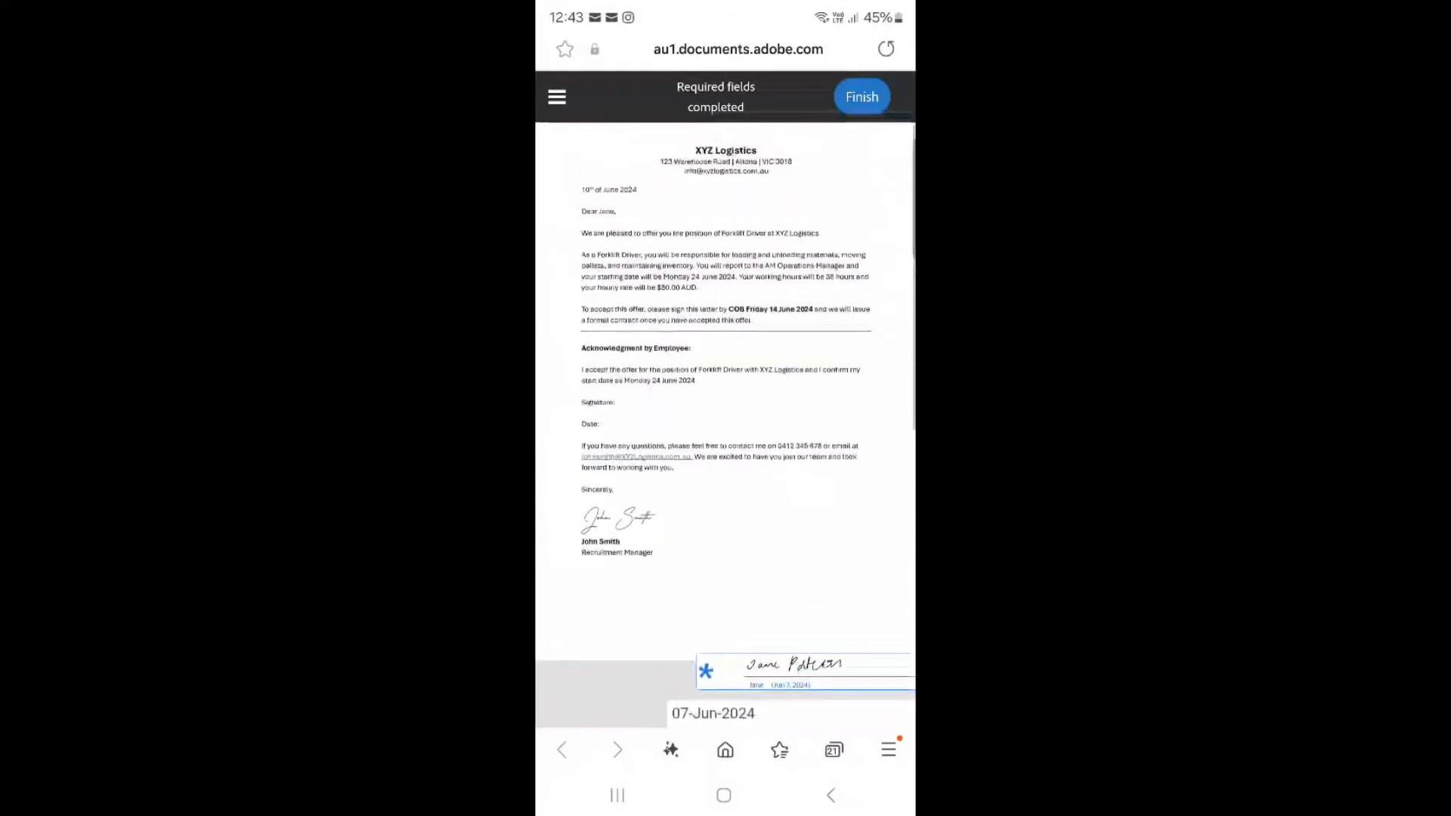
# Finish the required fields and confirm with Tap to sign to submit the signed letter
pyautogui.click(862, 97)
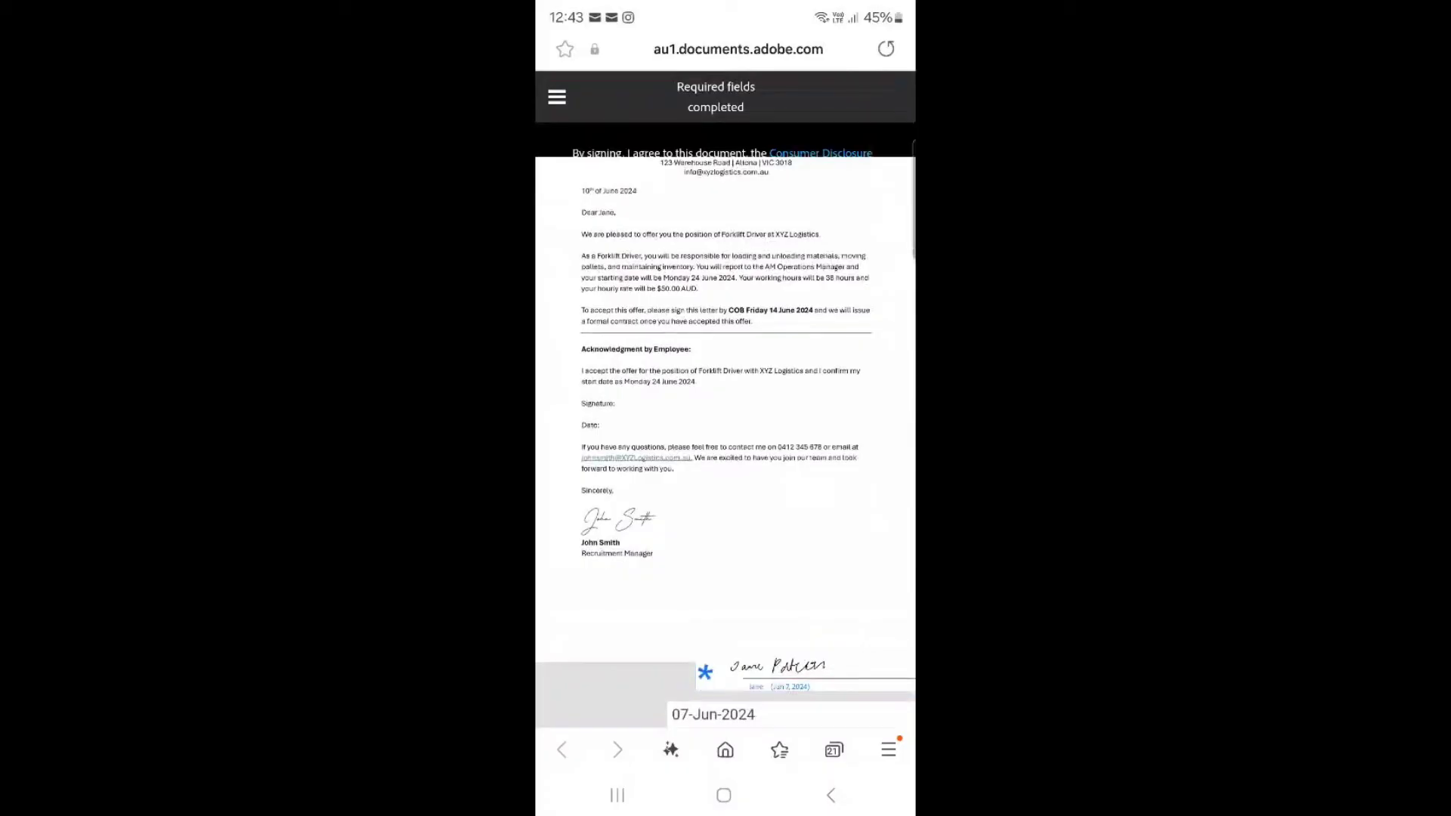
pyautogui.click(771, 220)
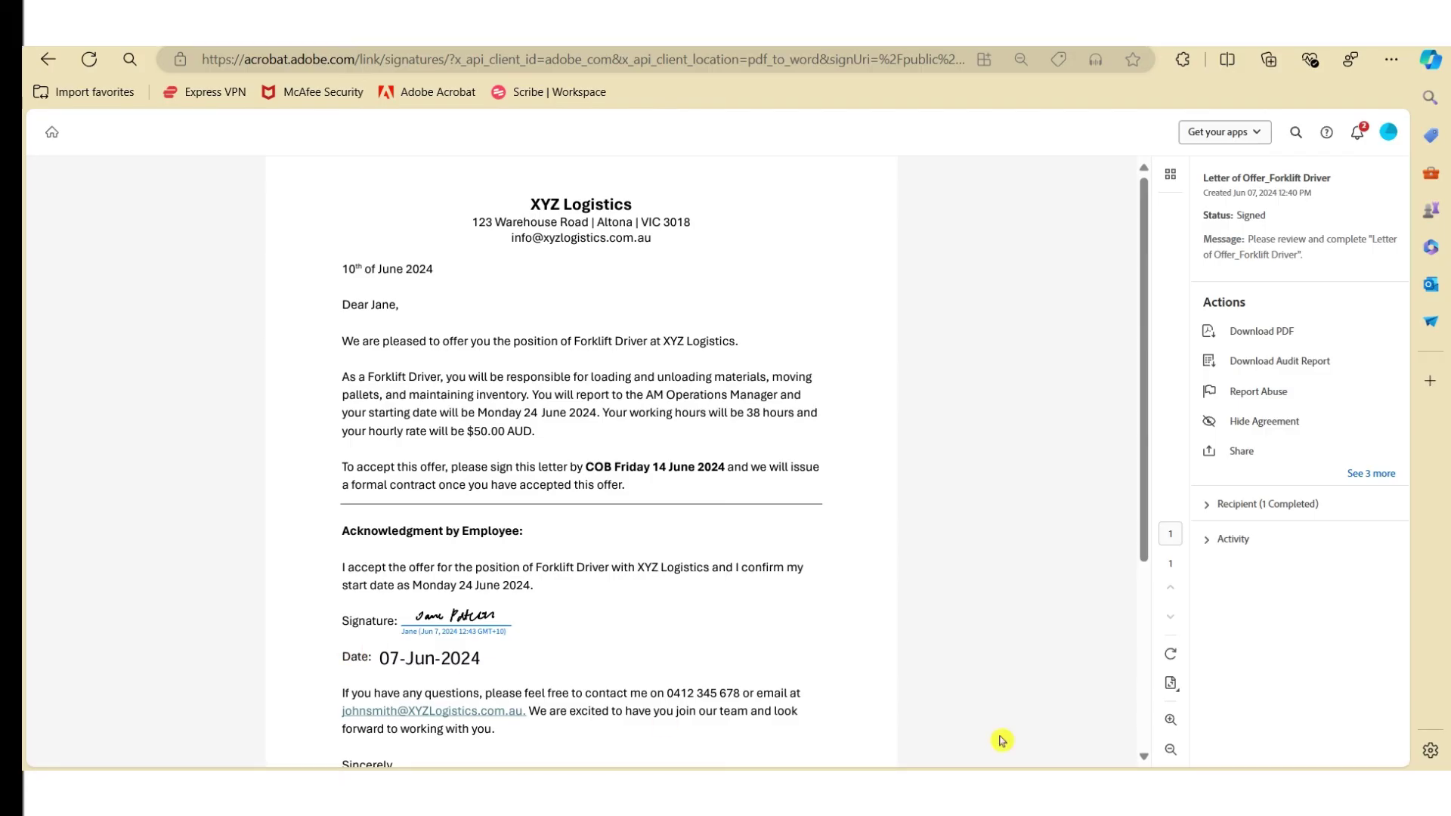
# Review the agreement's activity history, then zoom in on the recipient's signature dated 07-Jun-2024
pyautogui.click(1241, 541)
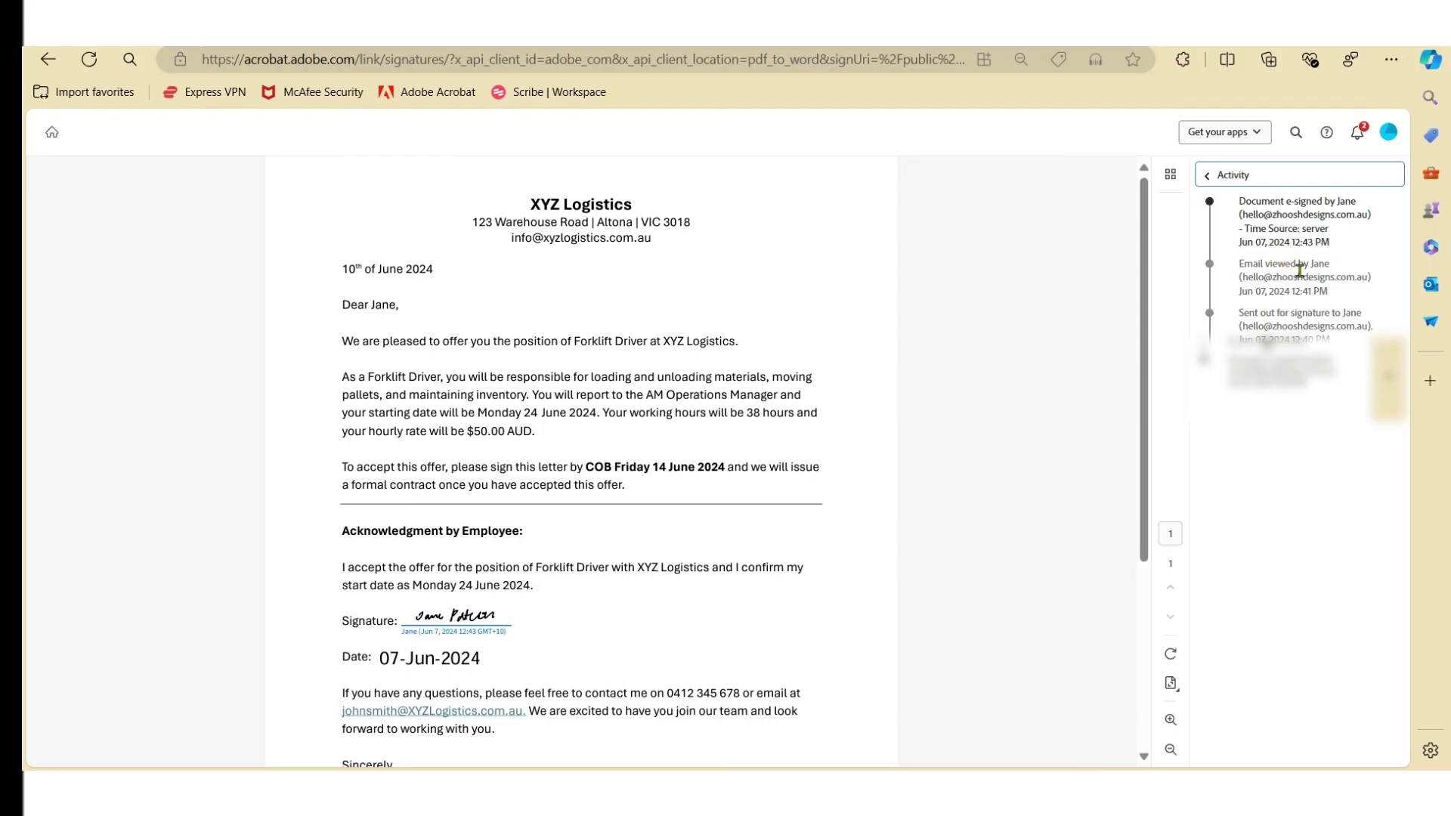
pyautogui.click(1206, 174)
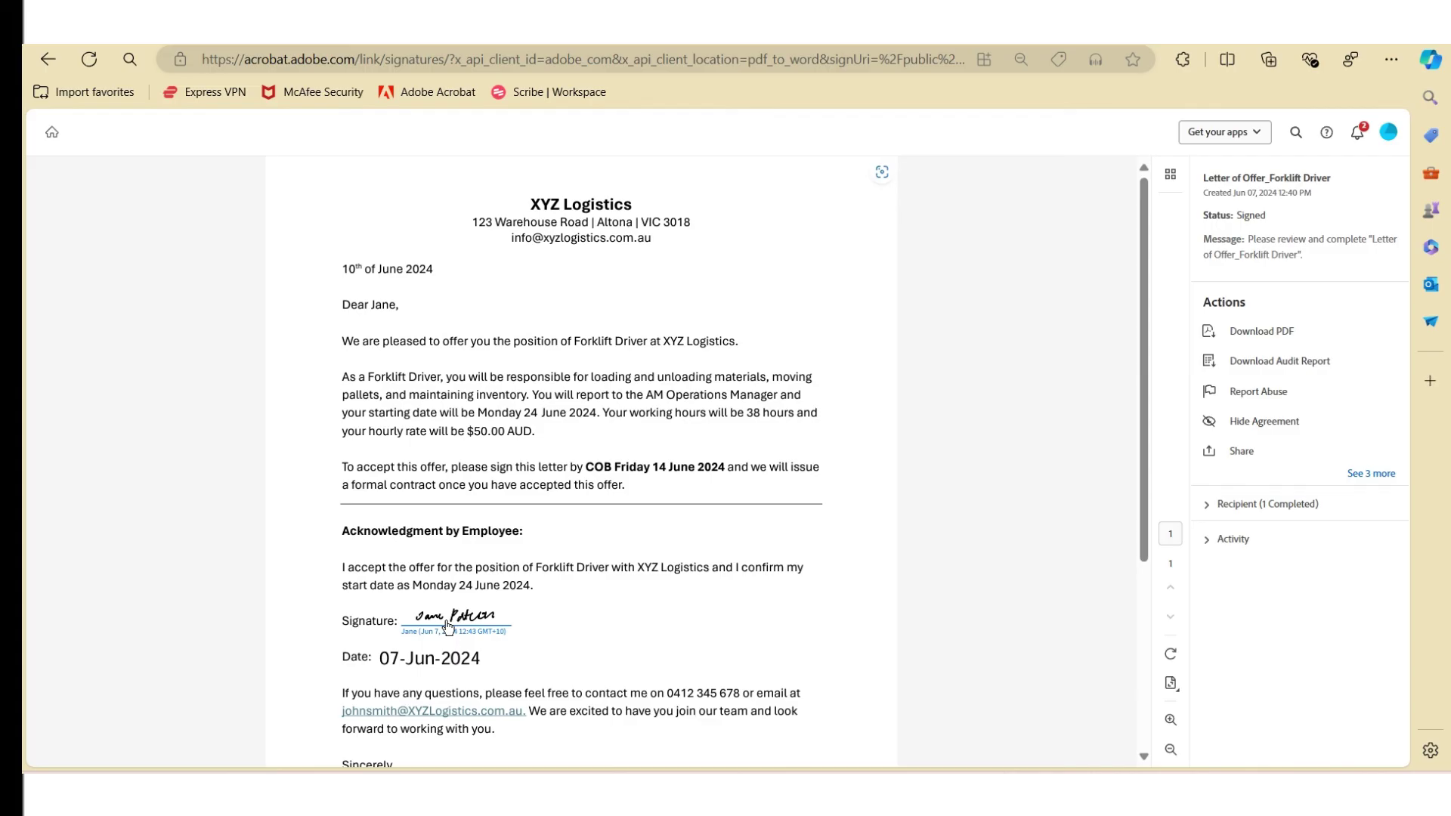
pyautogui.click(1171, 721)
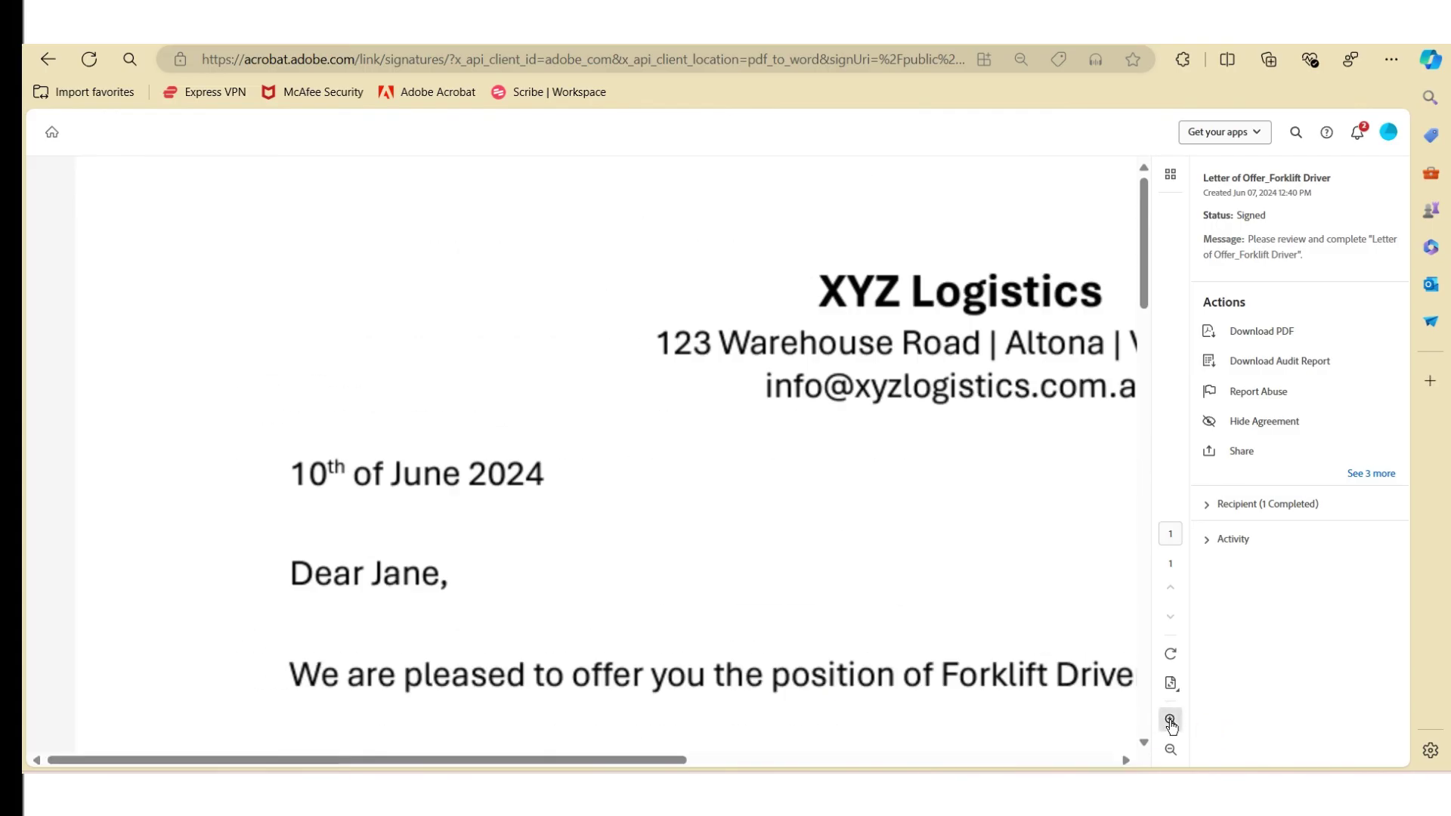
pyautogui.scroll(-15, 690, 570)
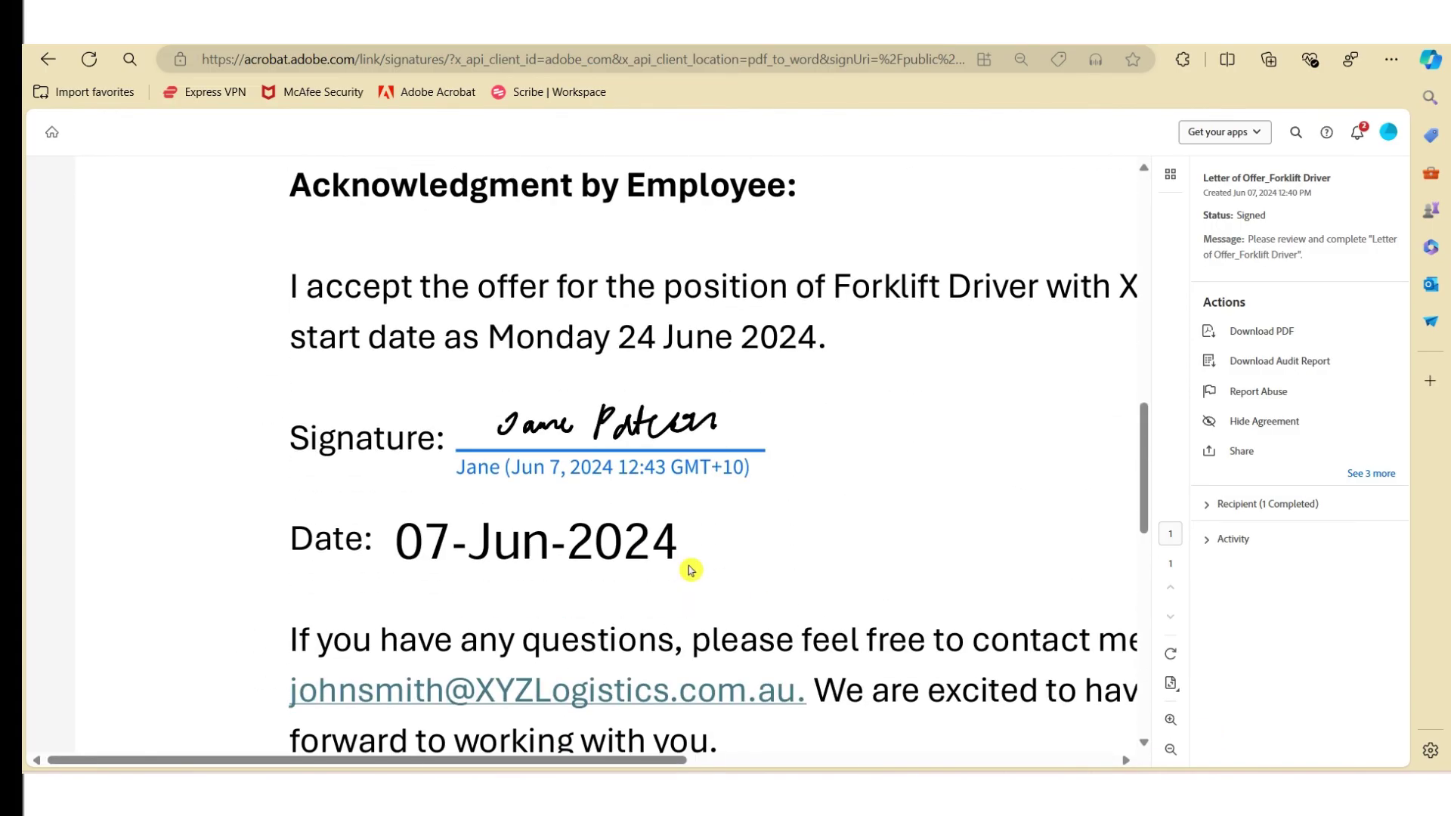